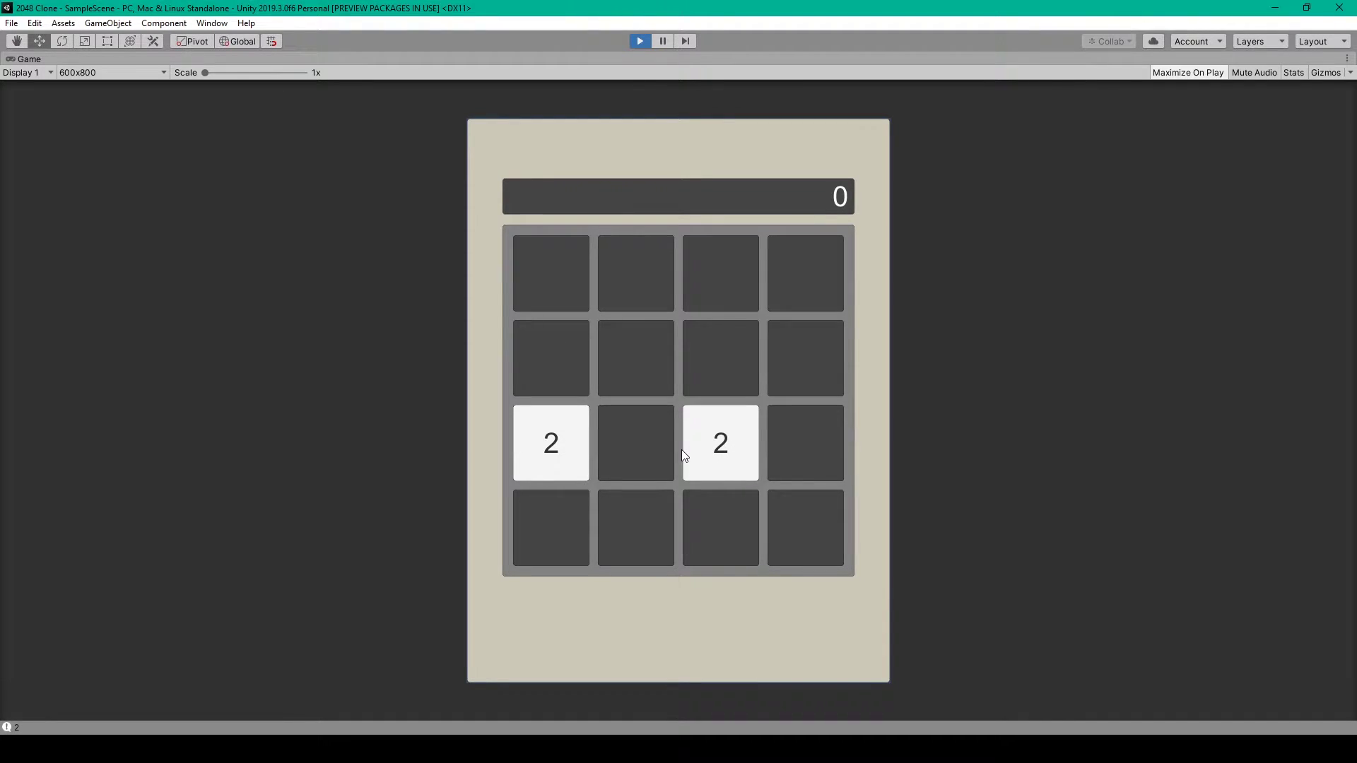
Slide and merge tiles down, right and left until GAME OVER shows with score 1364.
{"action": "key", "text": "Down"}
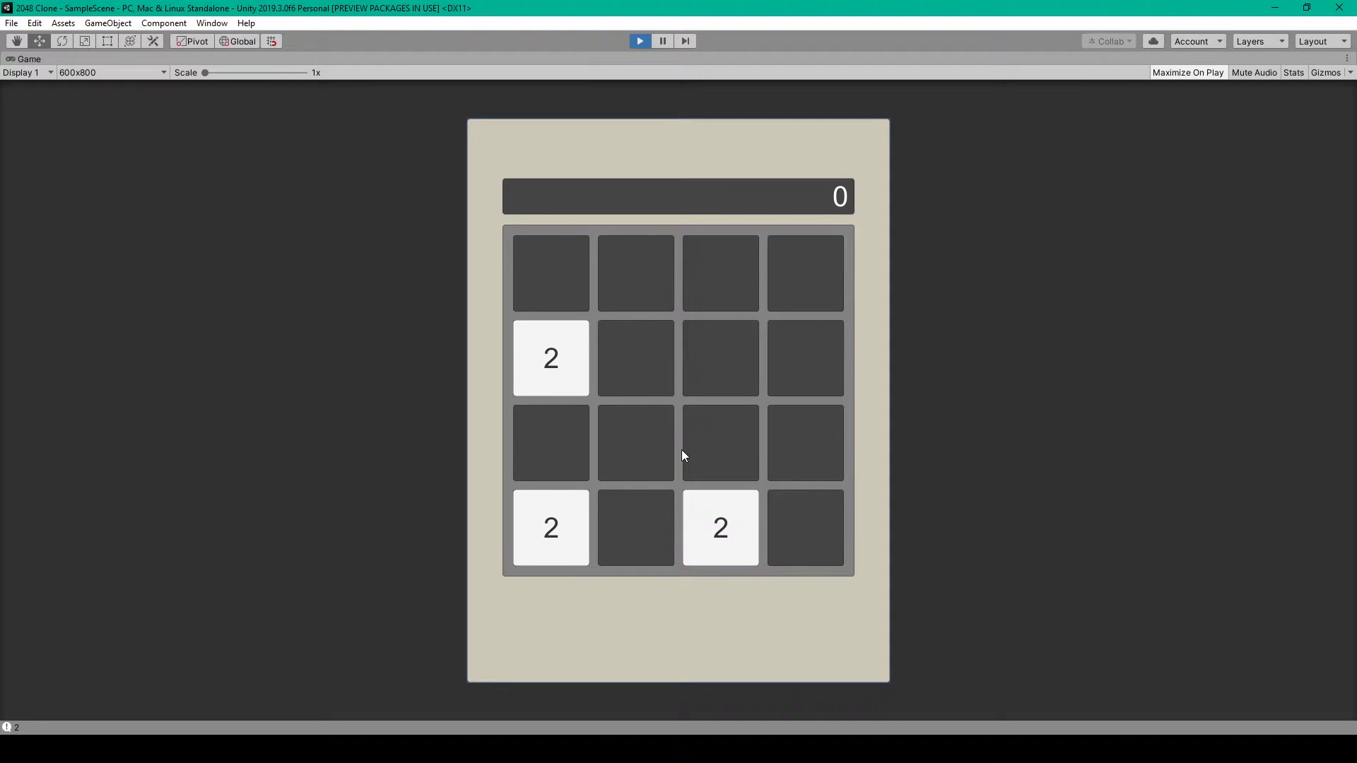
{"action": "key", "text": "Right"}
{"action": "key", "text": "Right"}
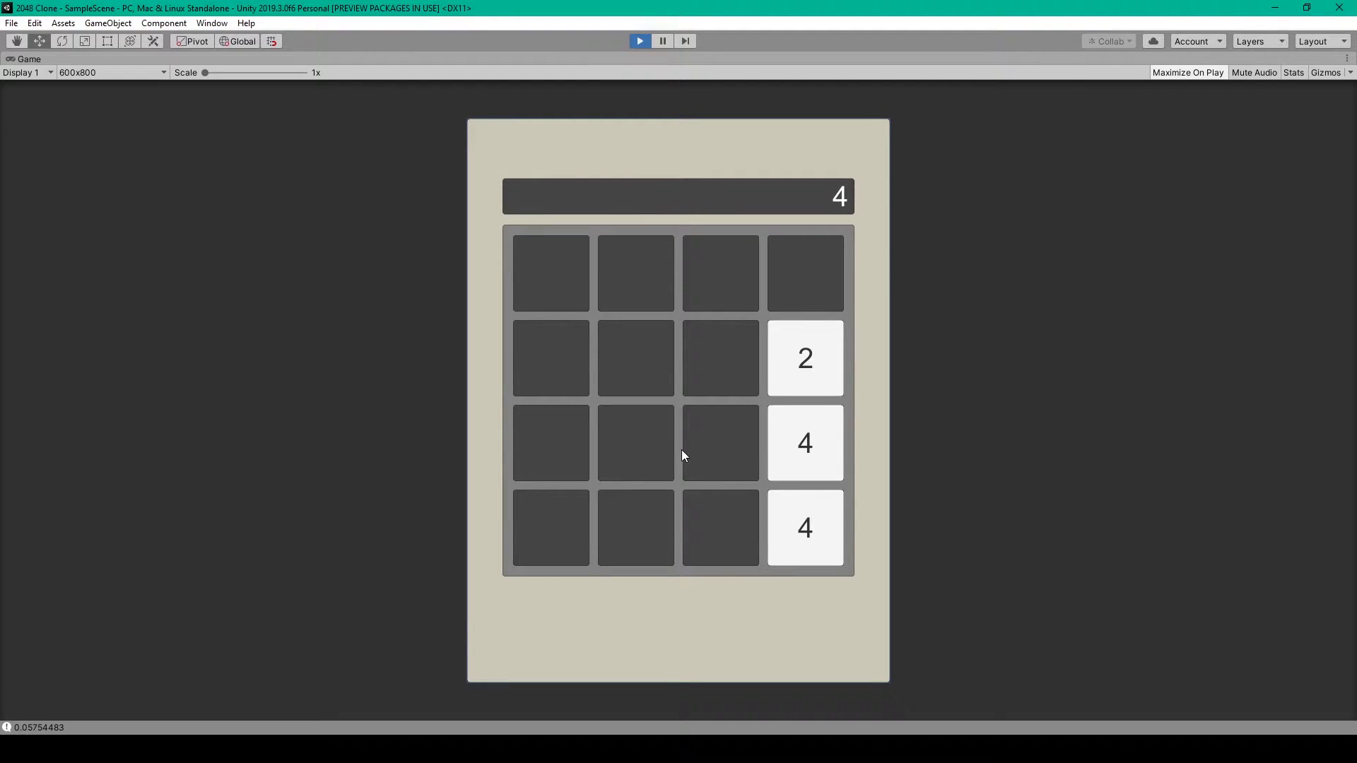
{"action": "key", "text": "Down"}
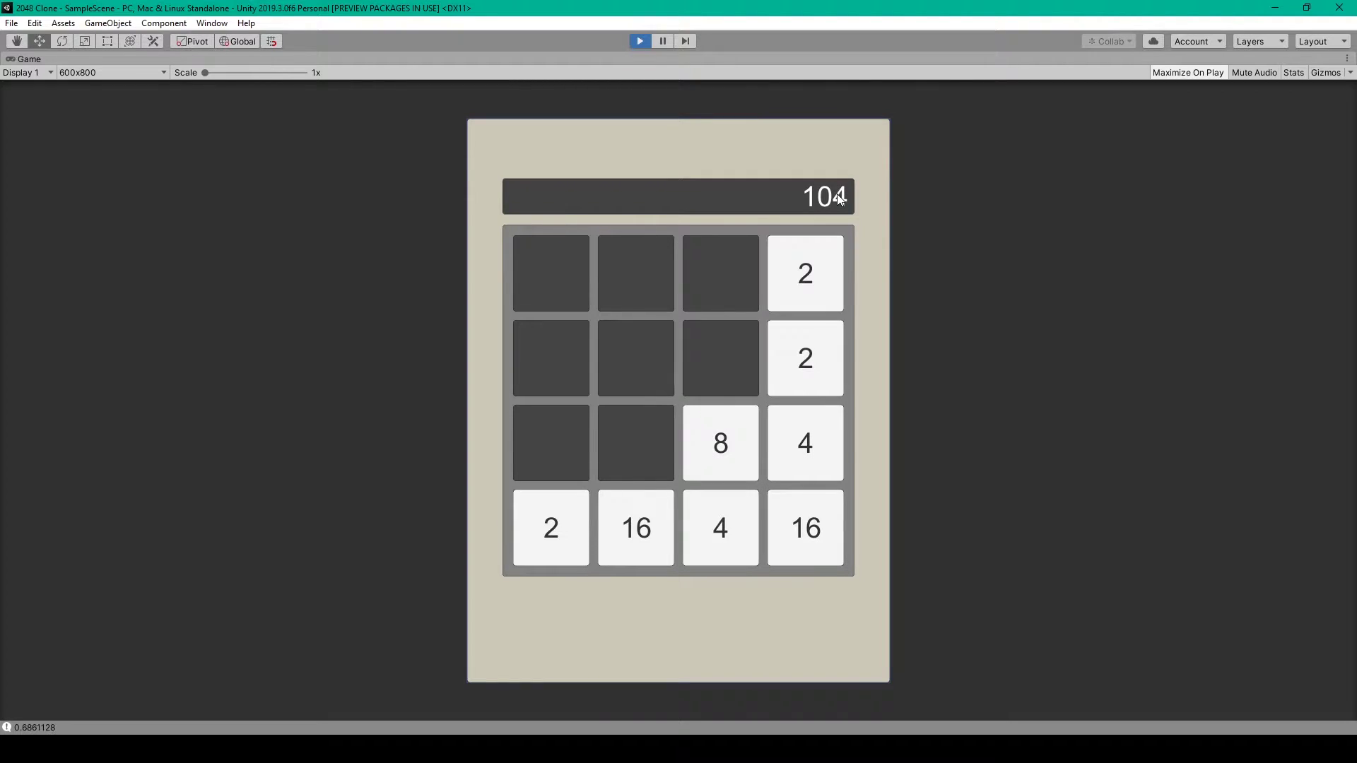
{"action": "key", "text": "Down"}
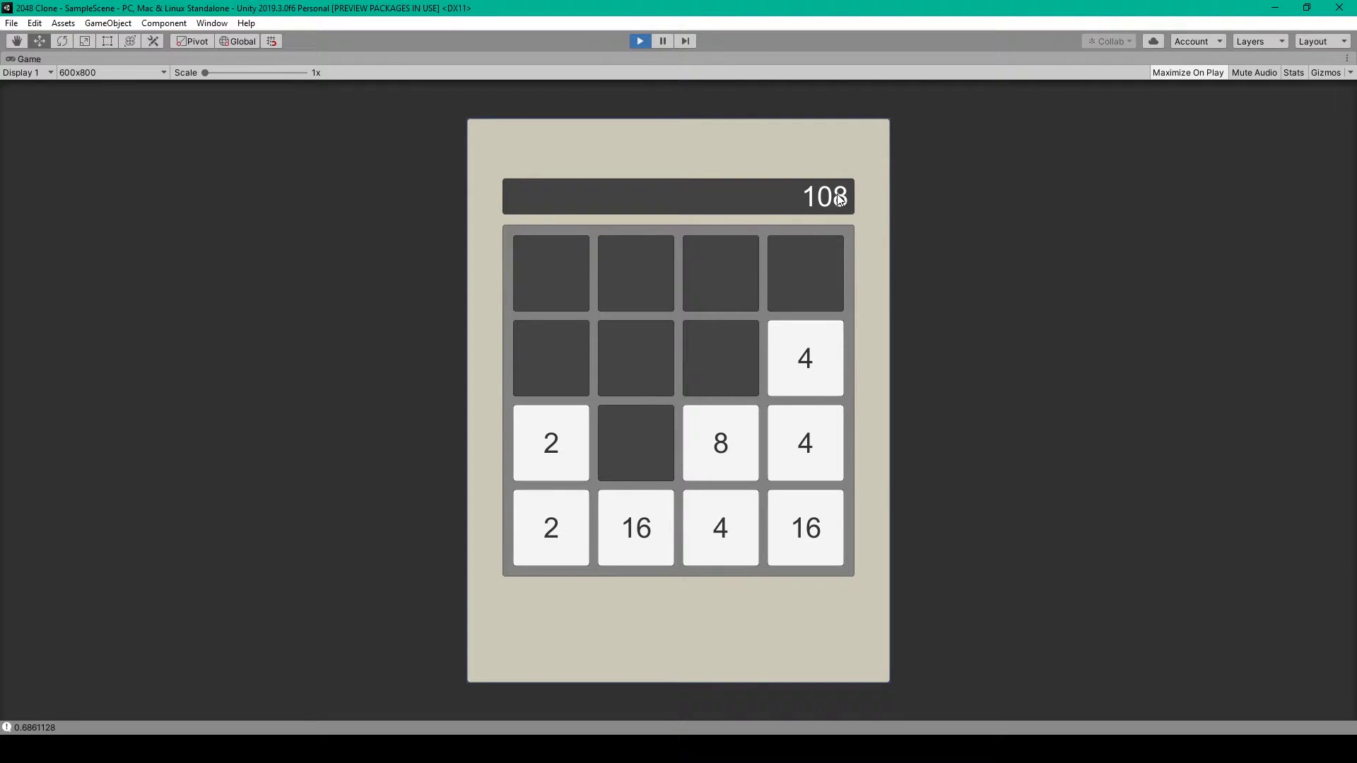
{"action": "key", "text": "Left"}
{"action": "key", "text": "Right"}
{"action": "key", "text": "Left"}
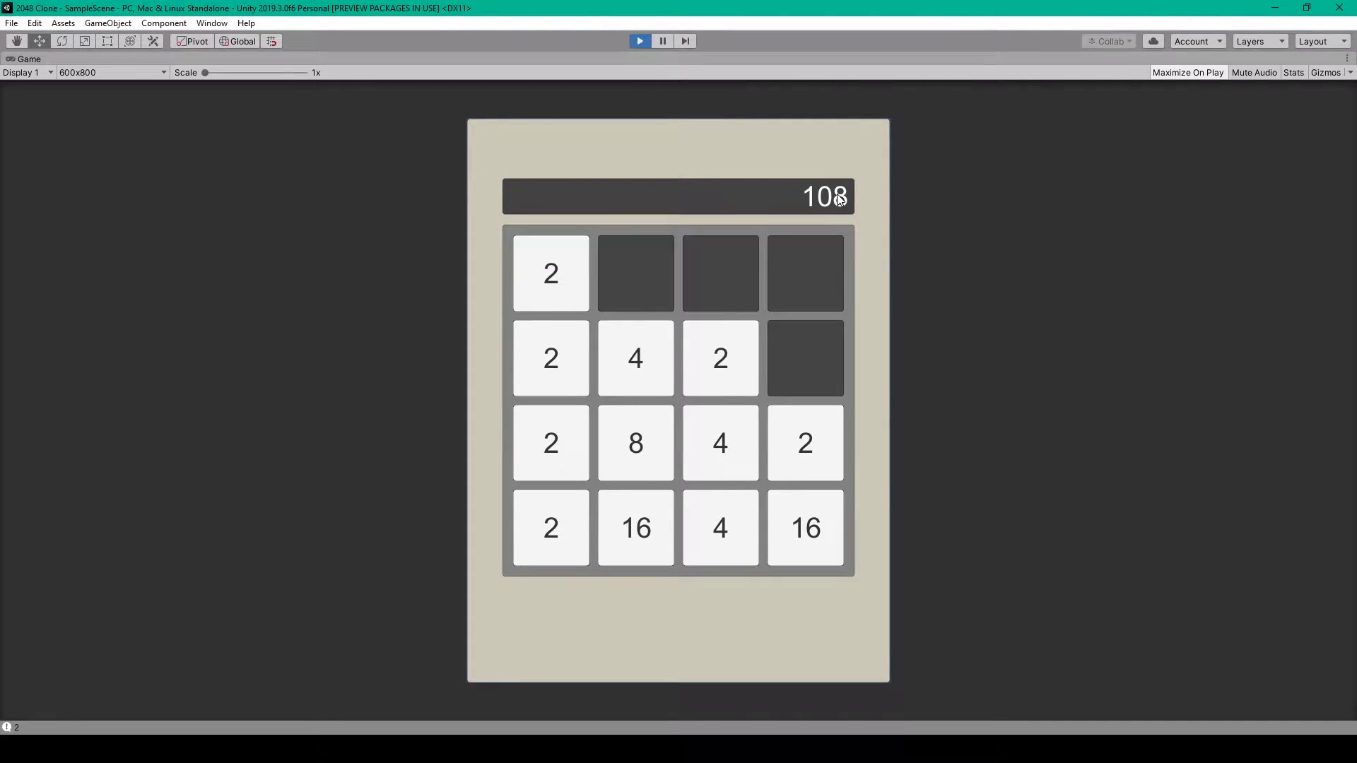
{"action": "key", "text": "Down"}
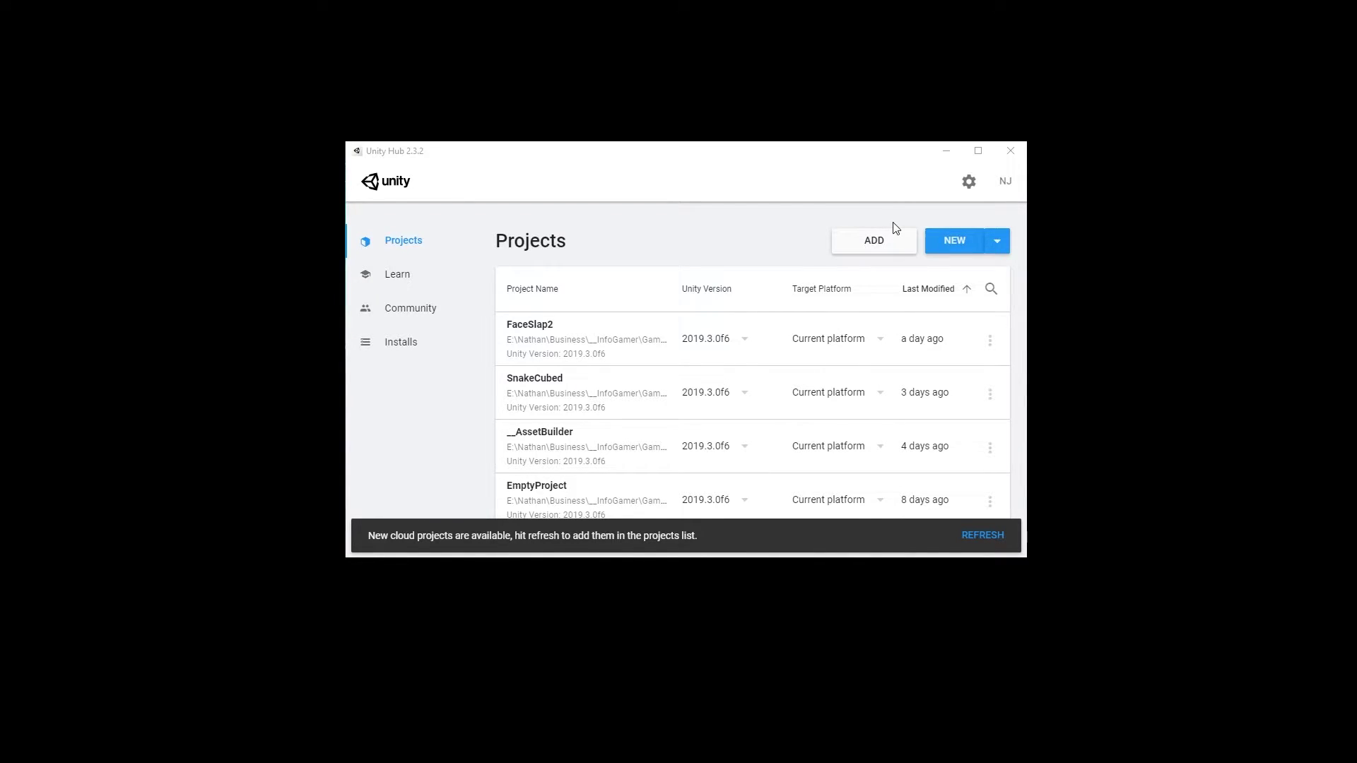
Create a new project from the 2D template named '2048 Clone'.
{"action": "left_click", "coordinate": [947, 240]}
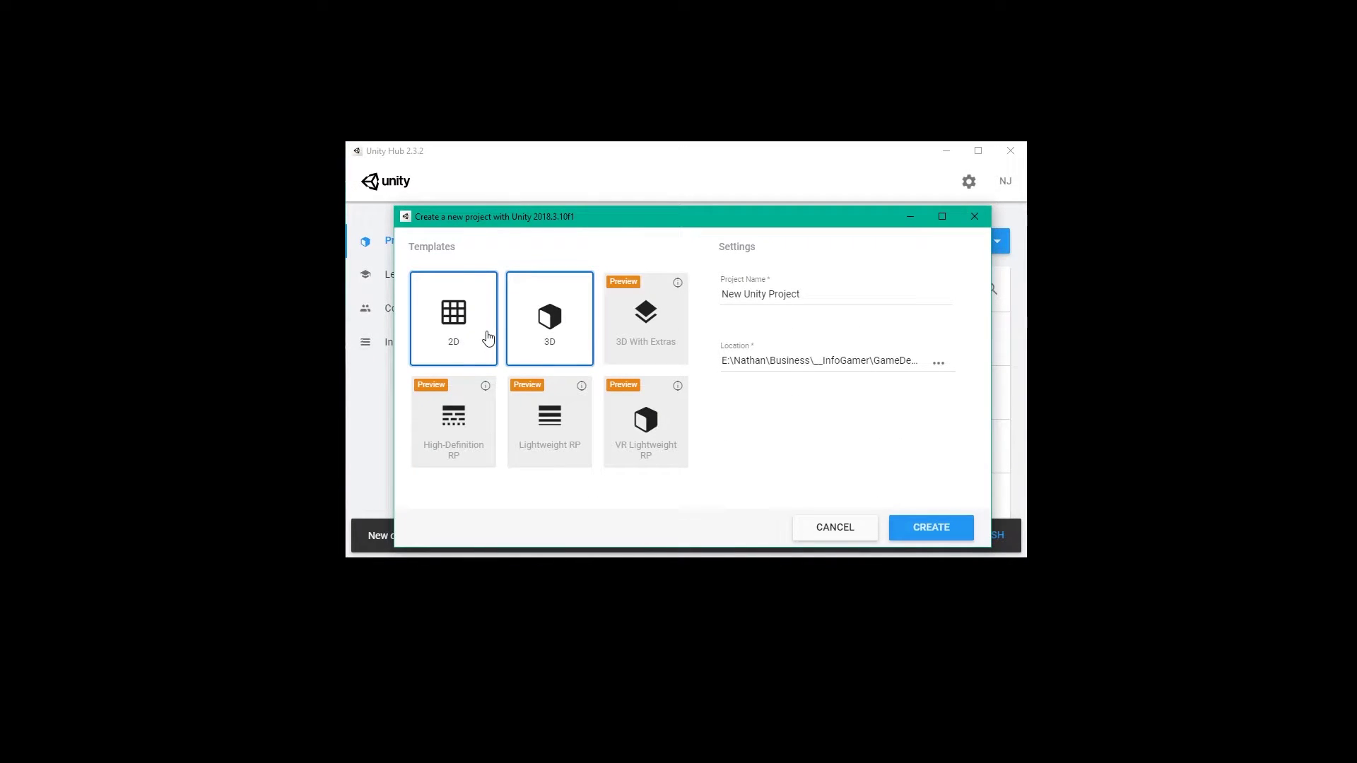
{"action": "left_click", "coordinate": [453, 346]}
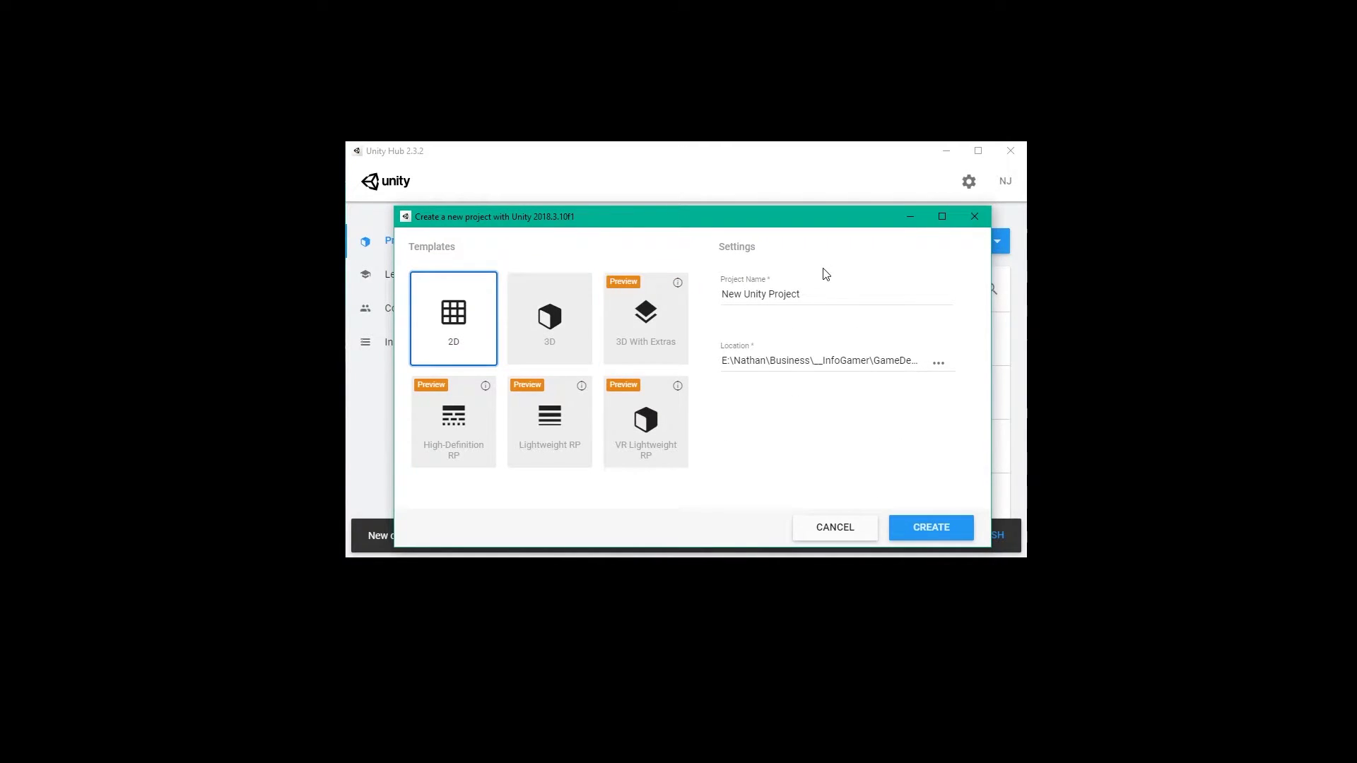
{"action": "left_click", "coordinate": [821, 293]}
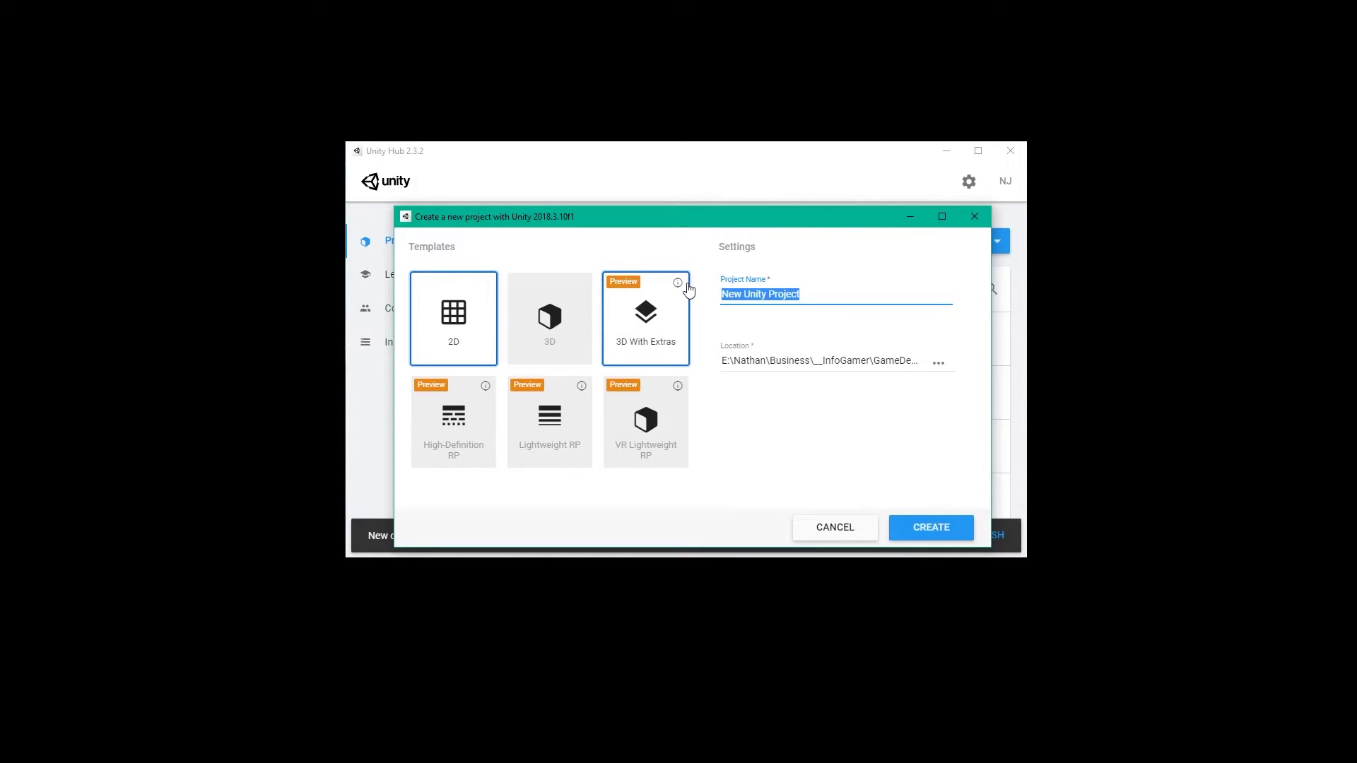
{"action": "type", "text": "2048 Clone"}
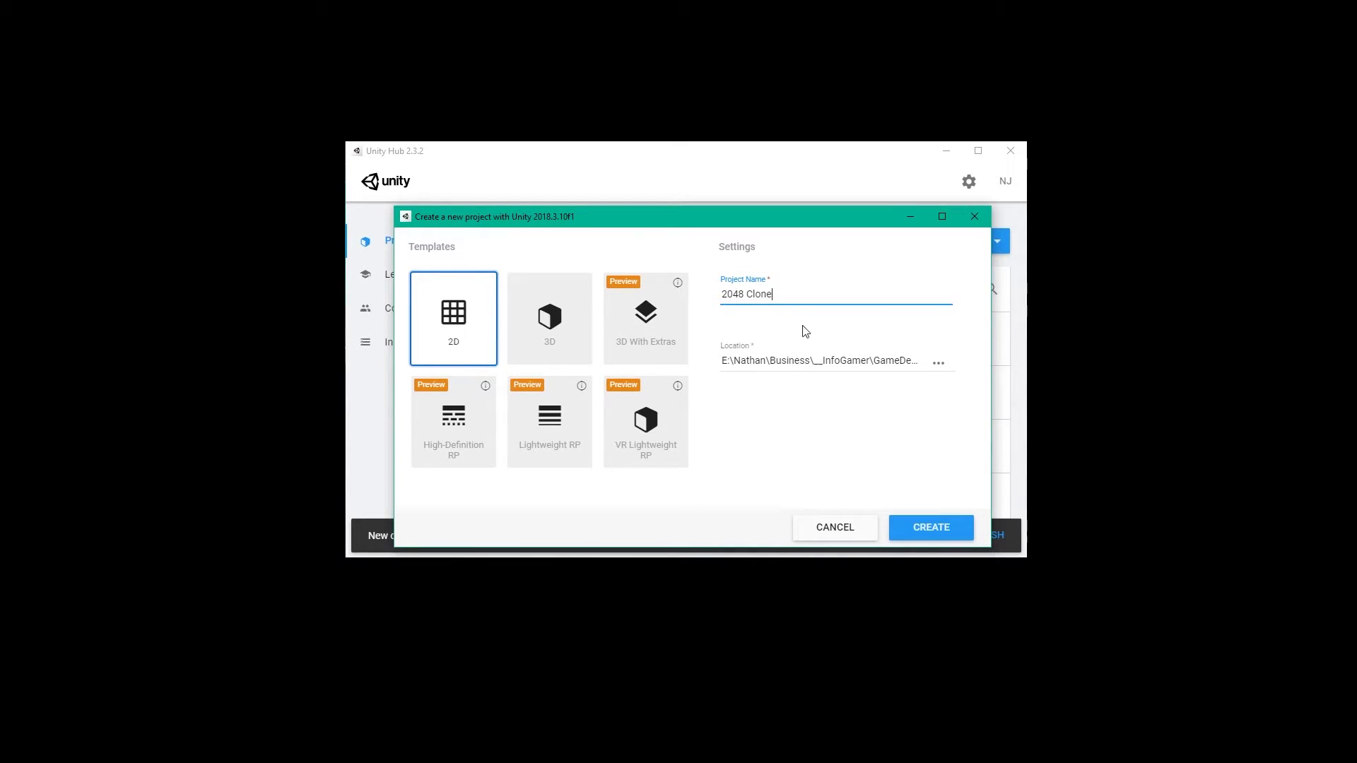
{"action": "left_click", "coordinate": [908, 527]}
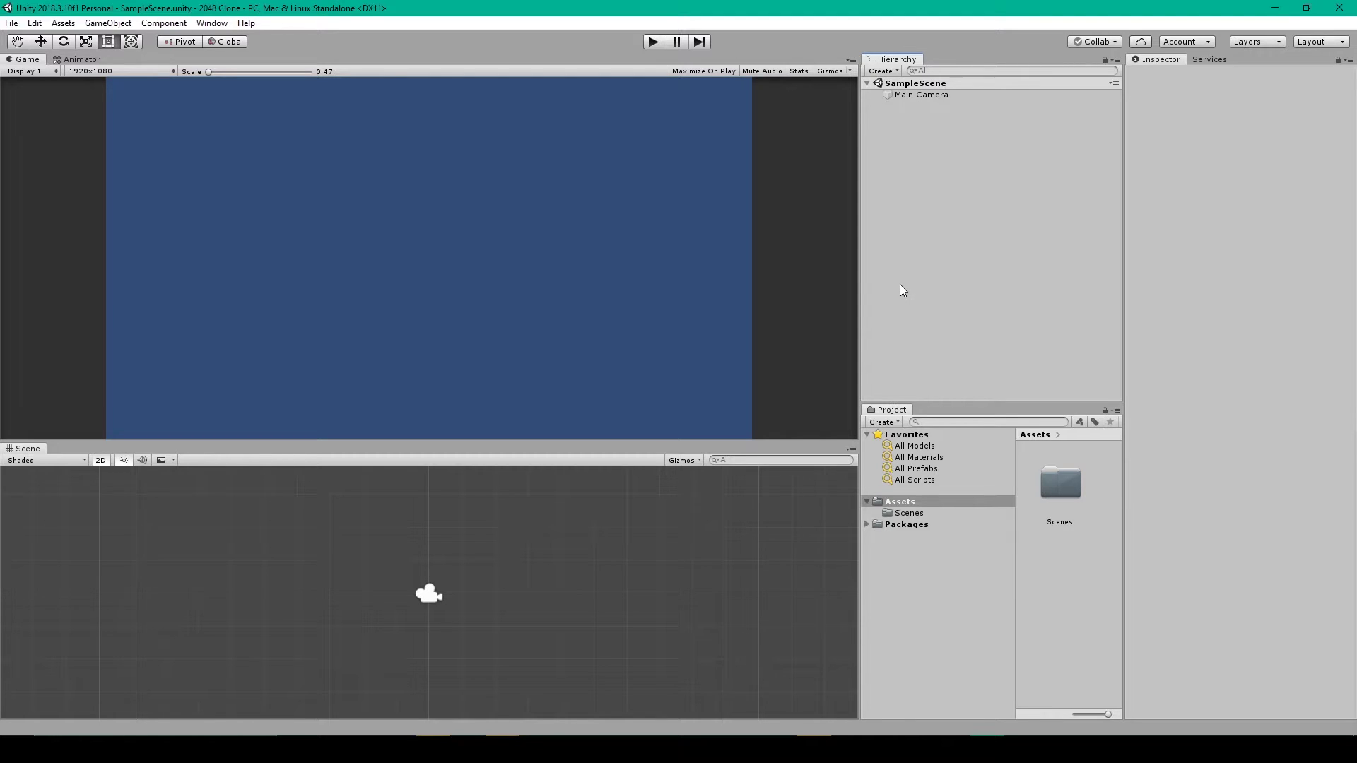
Add a UI Canvas to the scene.
{"action": "left_click", "coordinate": [881, 72]}
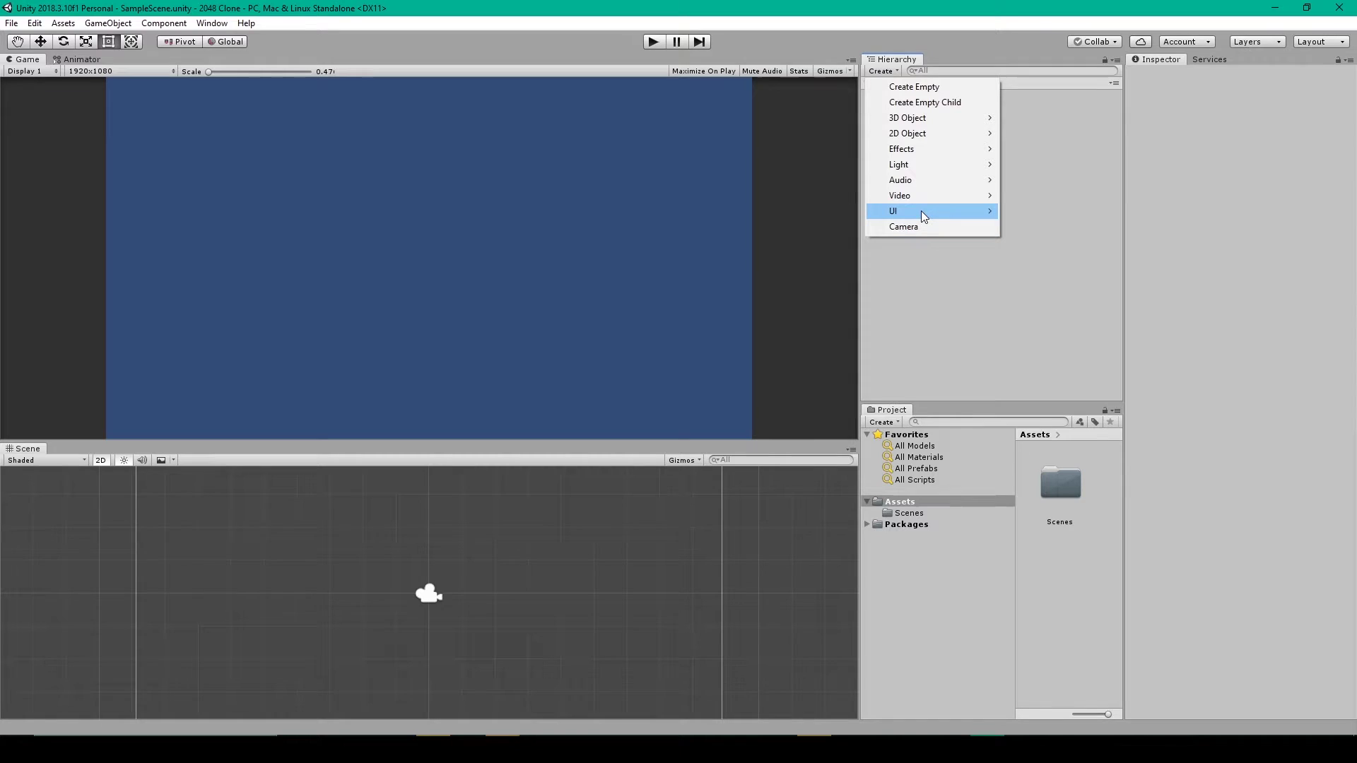
{"action": "mouse_move", "coordinate": [924, 216]}
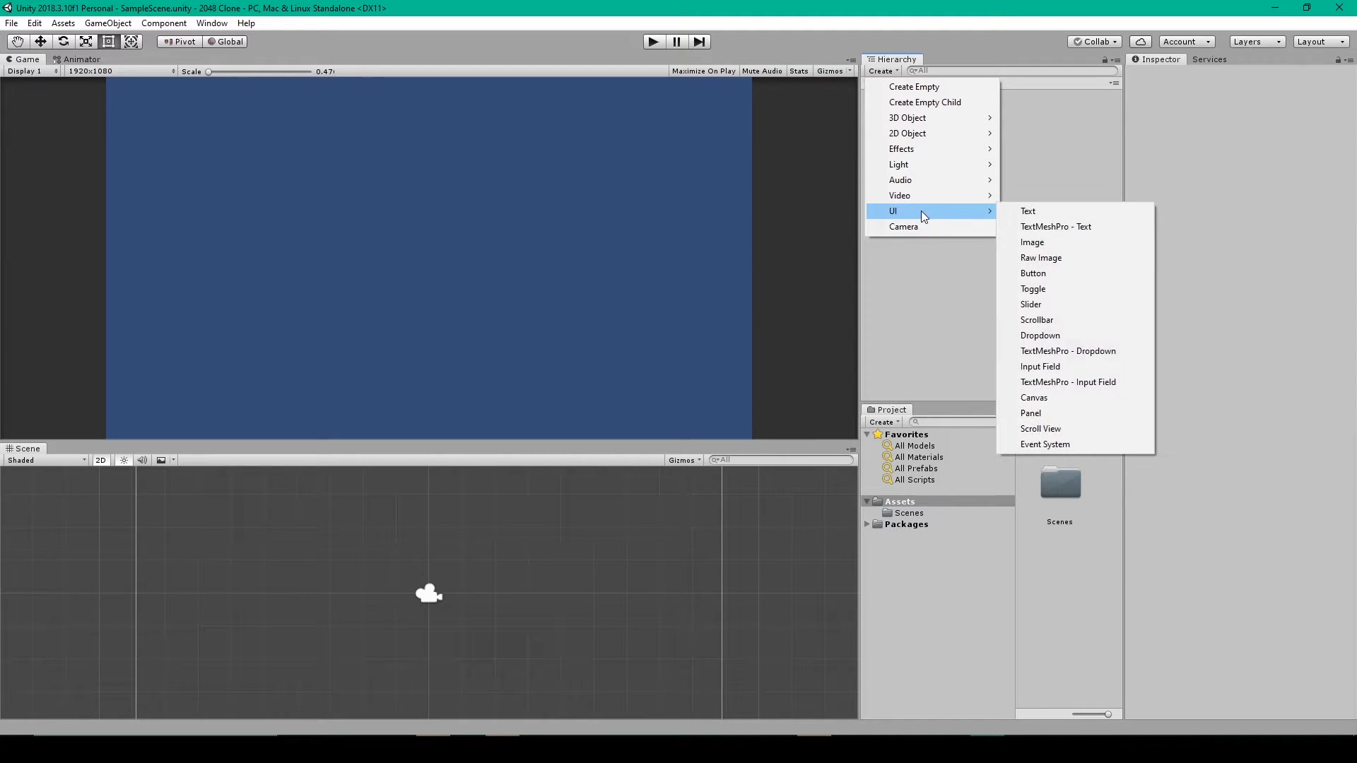
{"action": "left_click", "coordinate": [1043, 400]}
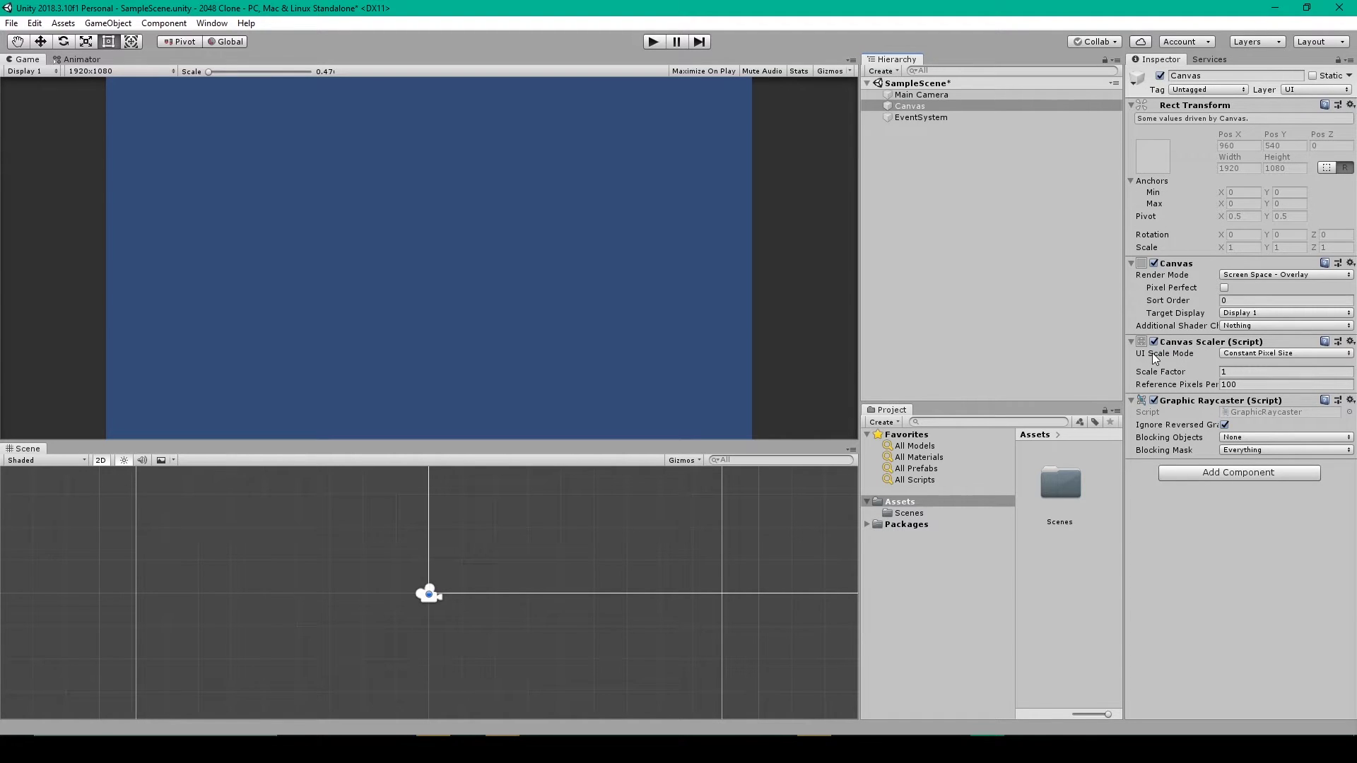
Set the Canvas Scaler to Scale With Screen Size, reference 600 x 800, Match 1.
{"action": "left_click", "coordinate": [1251, 352]}
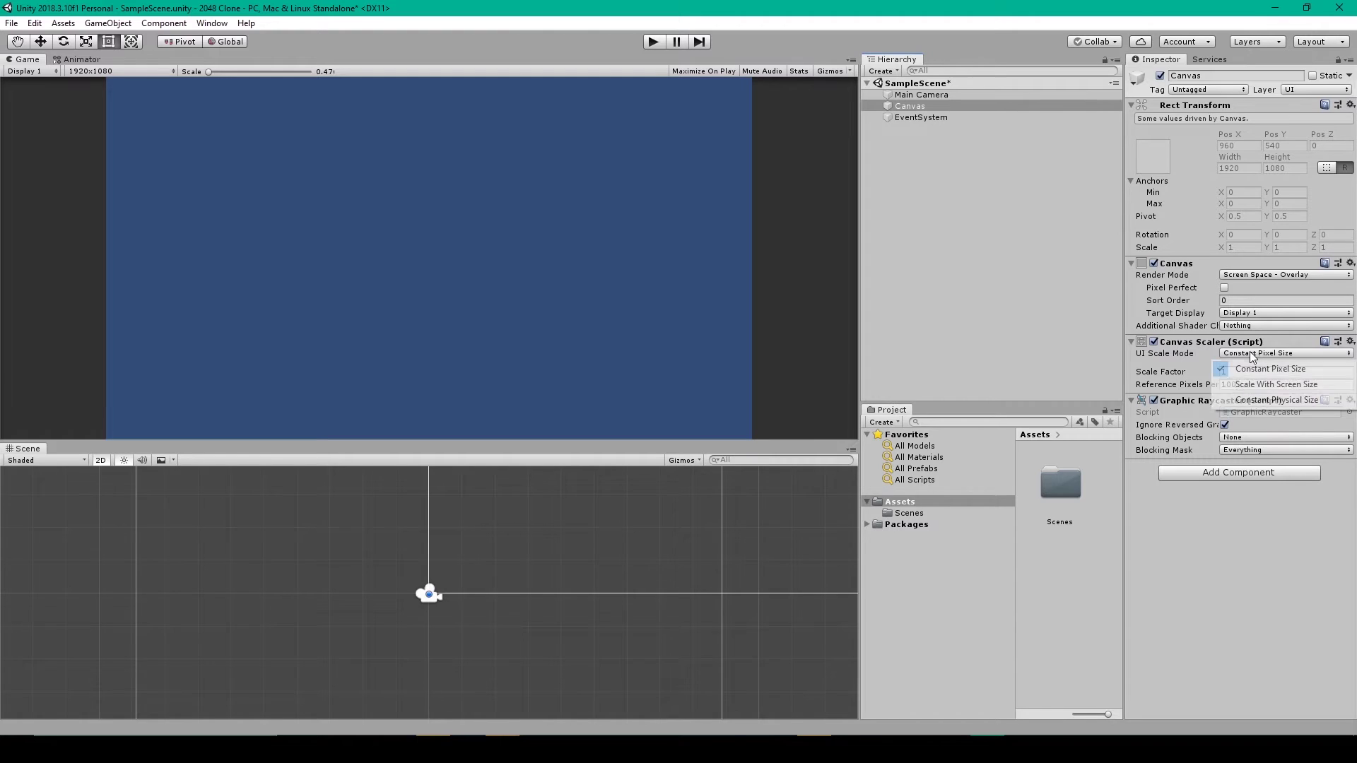
{"action": "left_click", "coordinate": [1259, 386]}
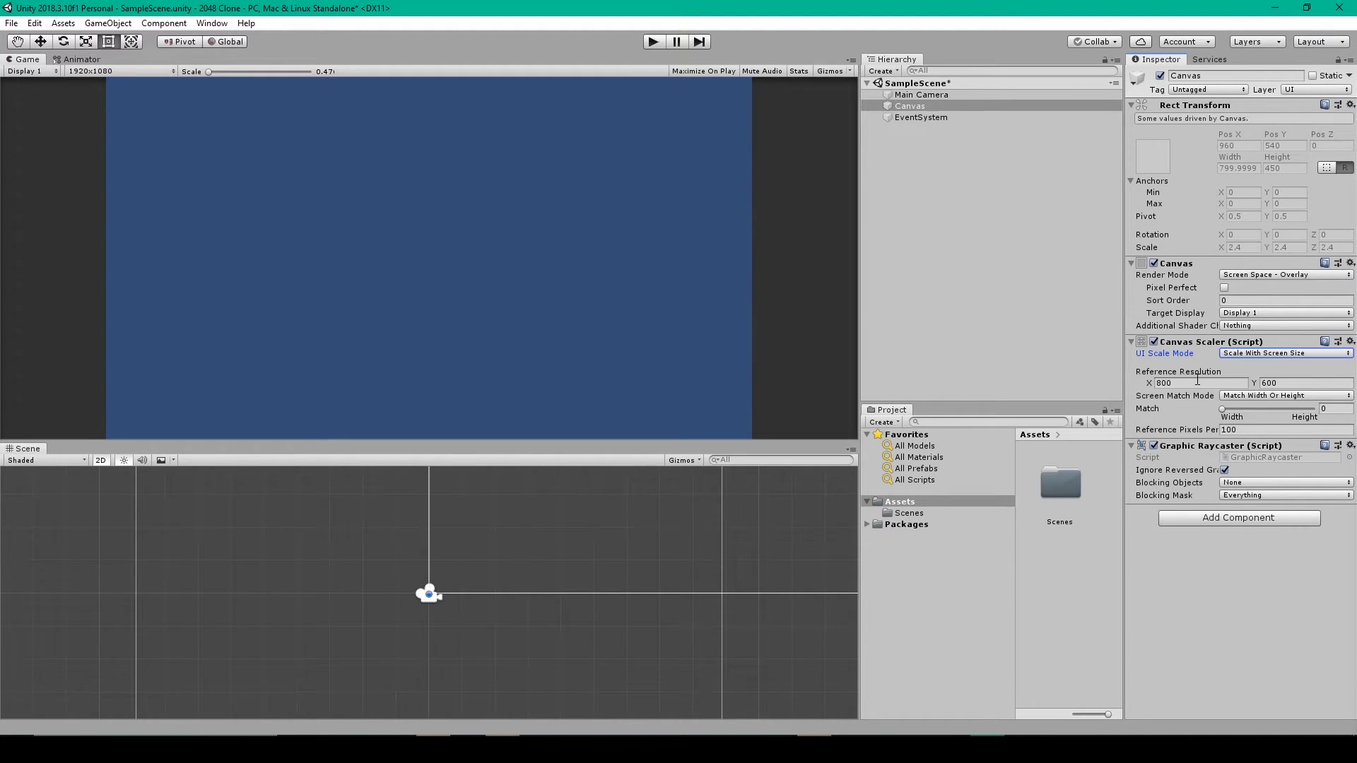
{"action": "left_click", "coordinate": [1198, 381]}
{"action": "type", "text": "60"}
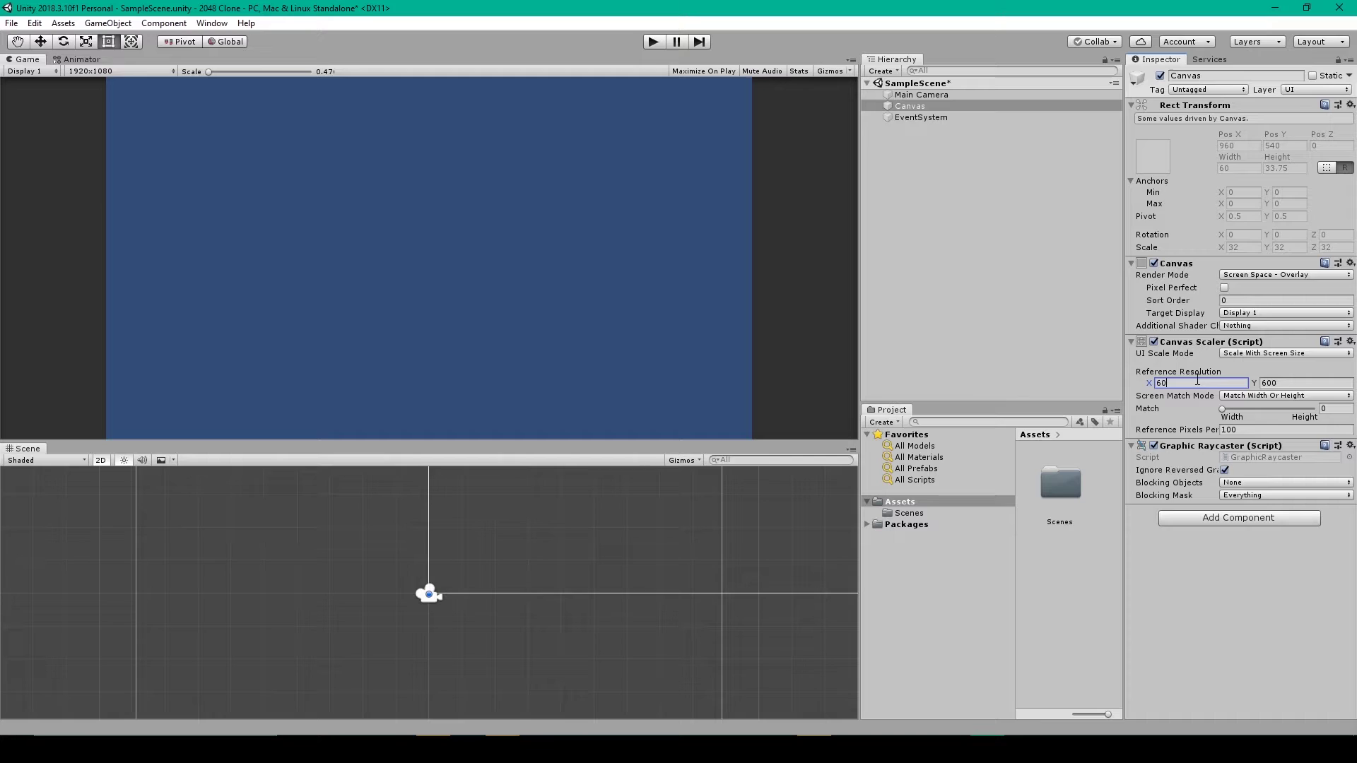
{"action": "type", "text": "0"}
{"action": "key", "text": "Tab"}
{"action": "type", "text": "800"}
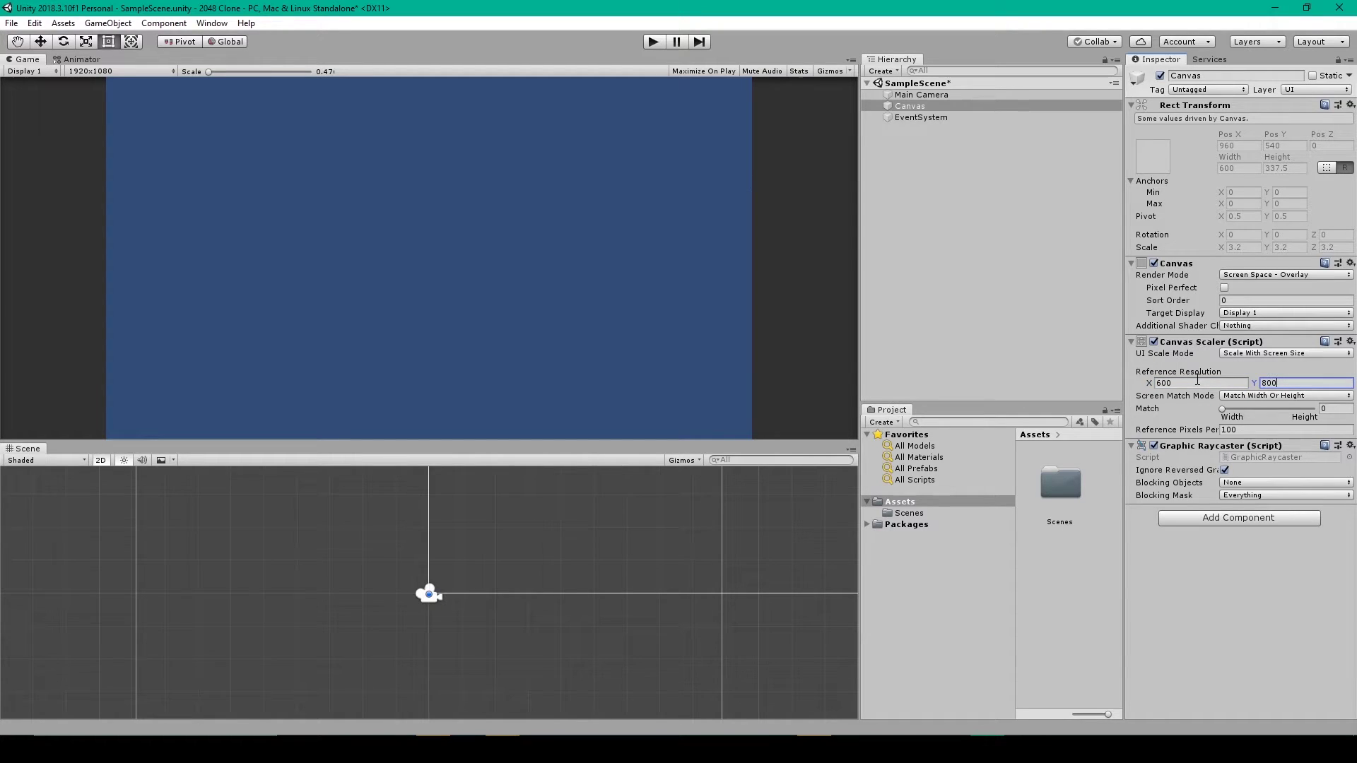
{"action": "key", "text": "Tab"}
{"action": "type", "text": "1"}
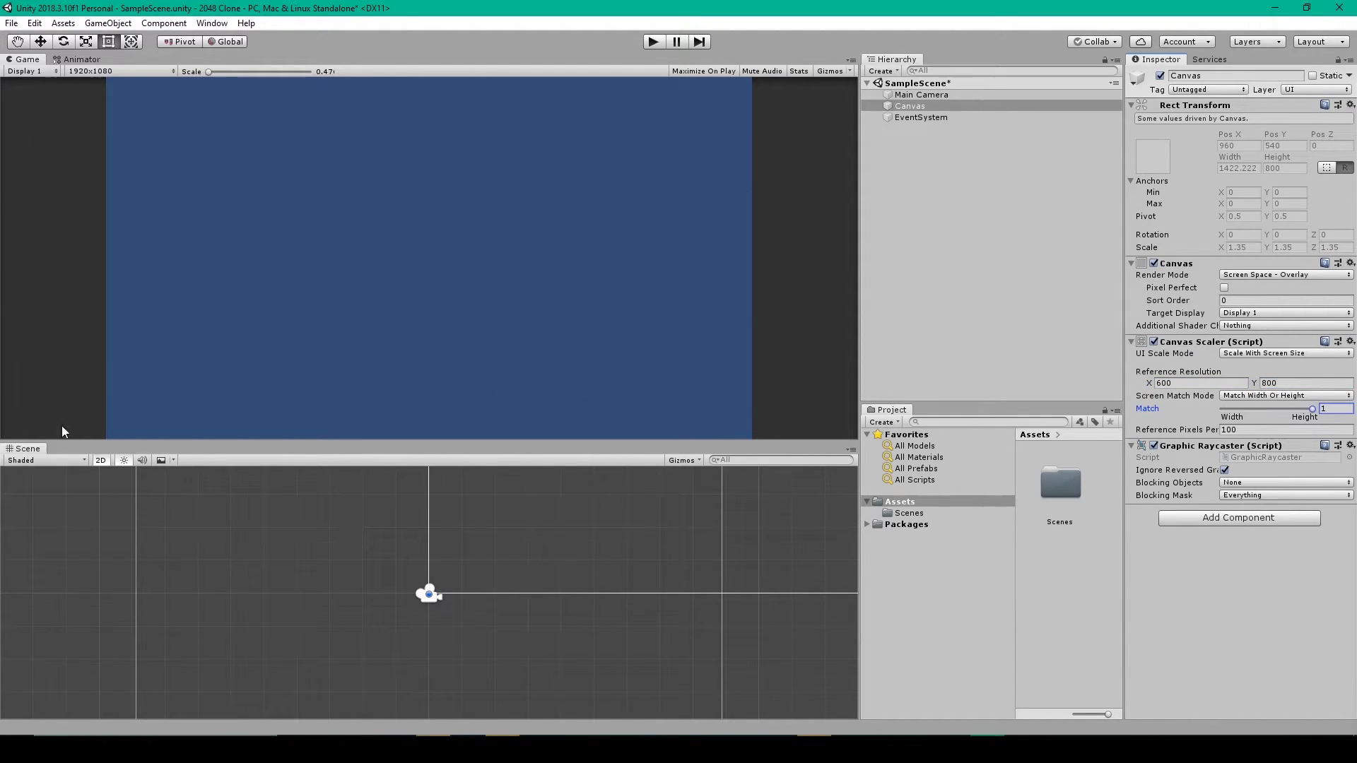
{"action": "left_click_drag", "start_coordinate": [21, 448], "coordinate": [767, 222]}
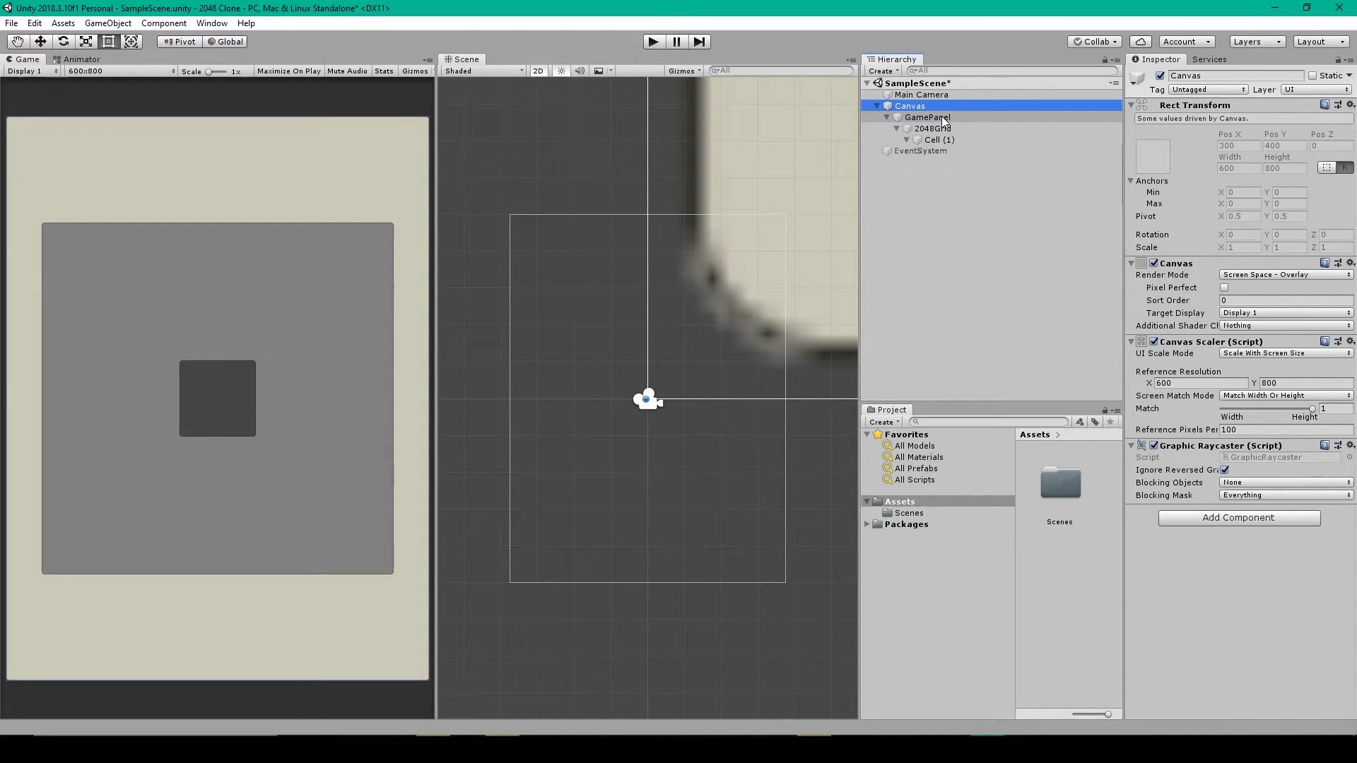
Review GamePanel and the 2048Grid Grid Layout Group: padding 10, cell size 110, spacing 10.
{"action": "left_click", "coordinate": [943, 118]}
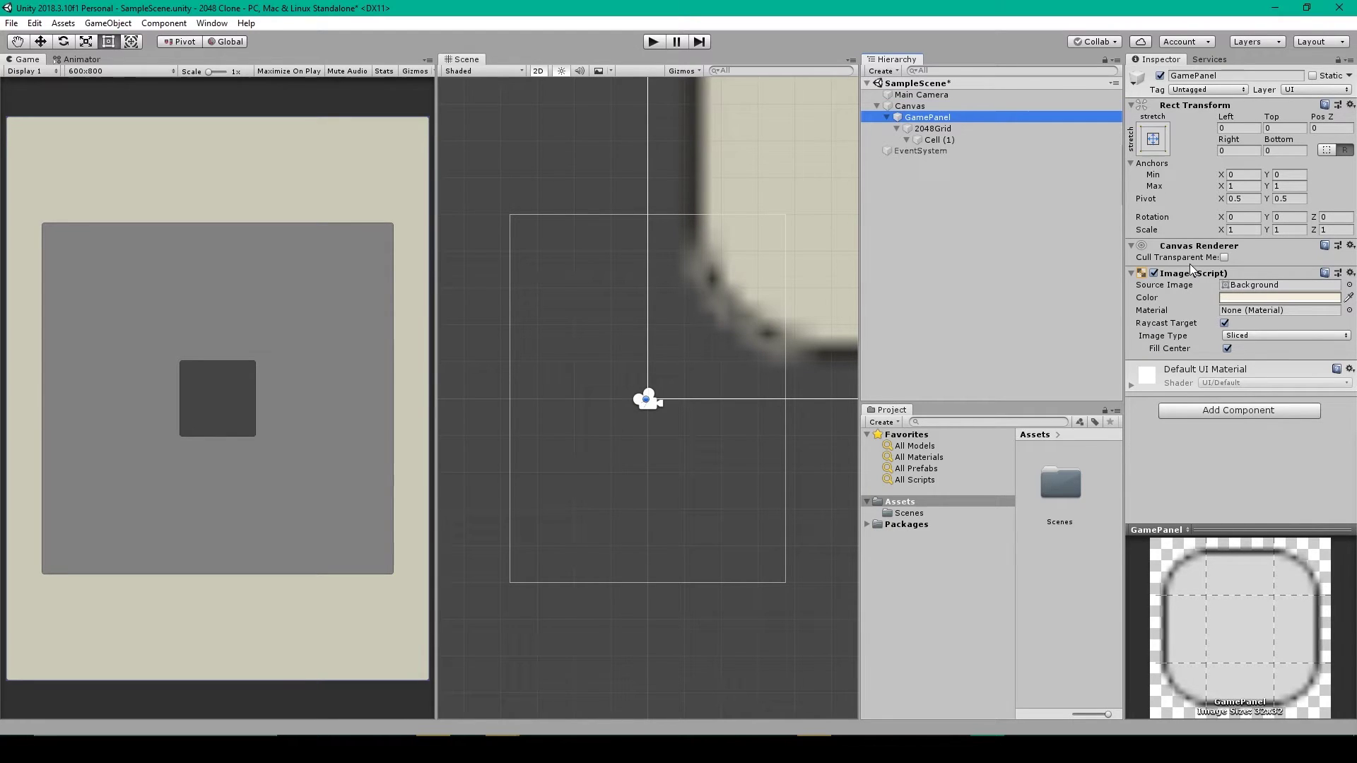
{"action": "left_click", "coordinate": [1019, 129]}
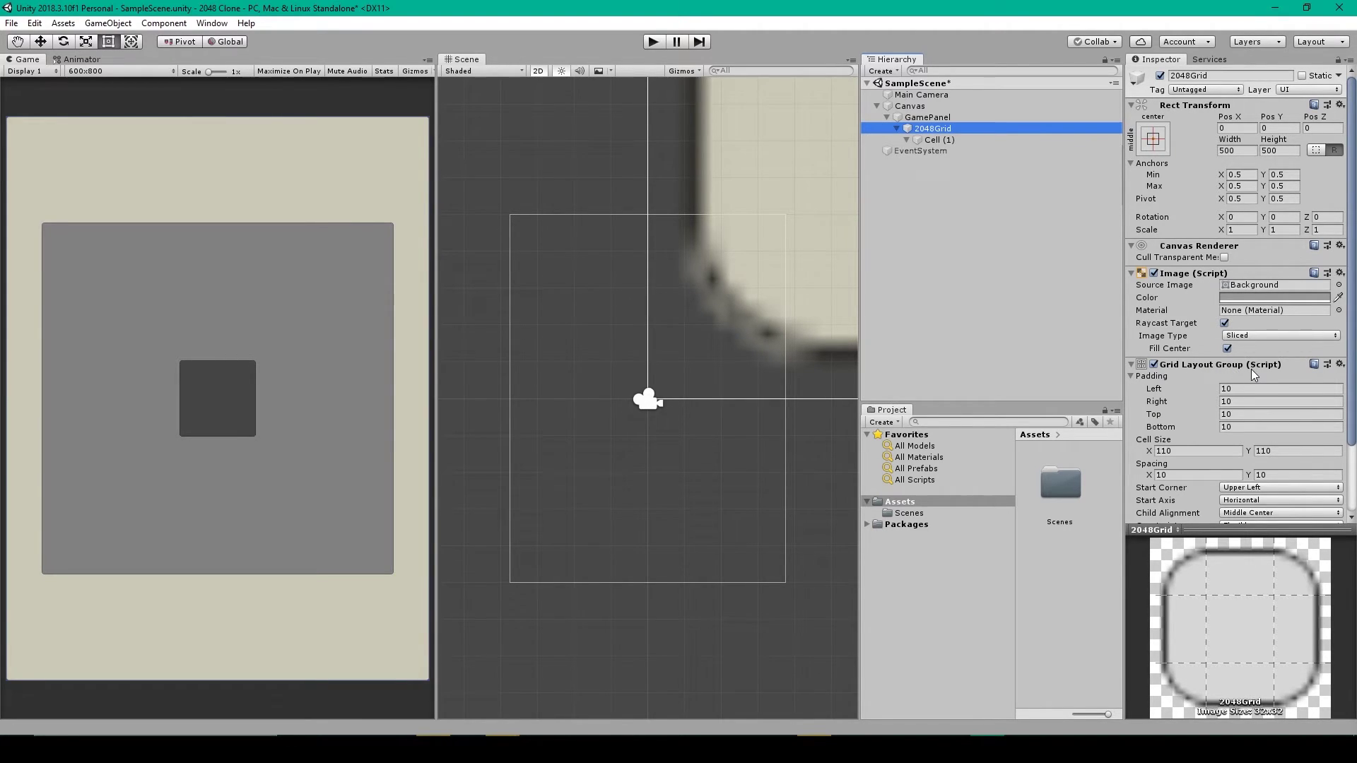
{"action": "scroll", "coordinate": [1211, 322], "scroll_direction": "down", "scroll_amount": 3}
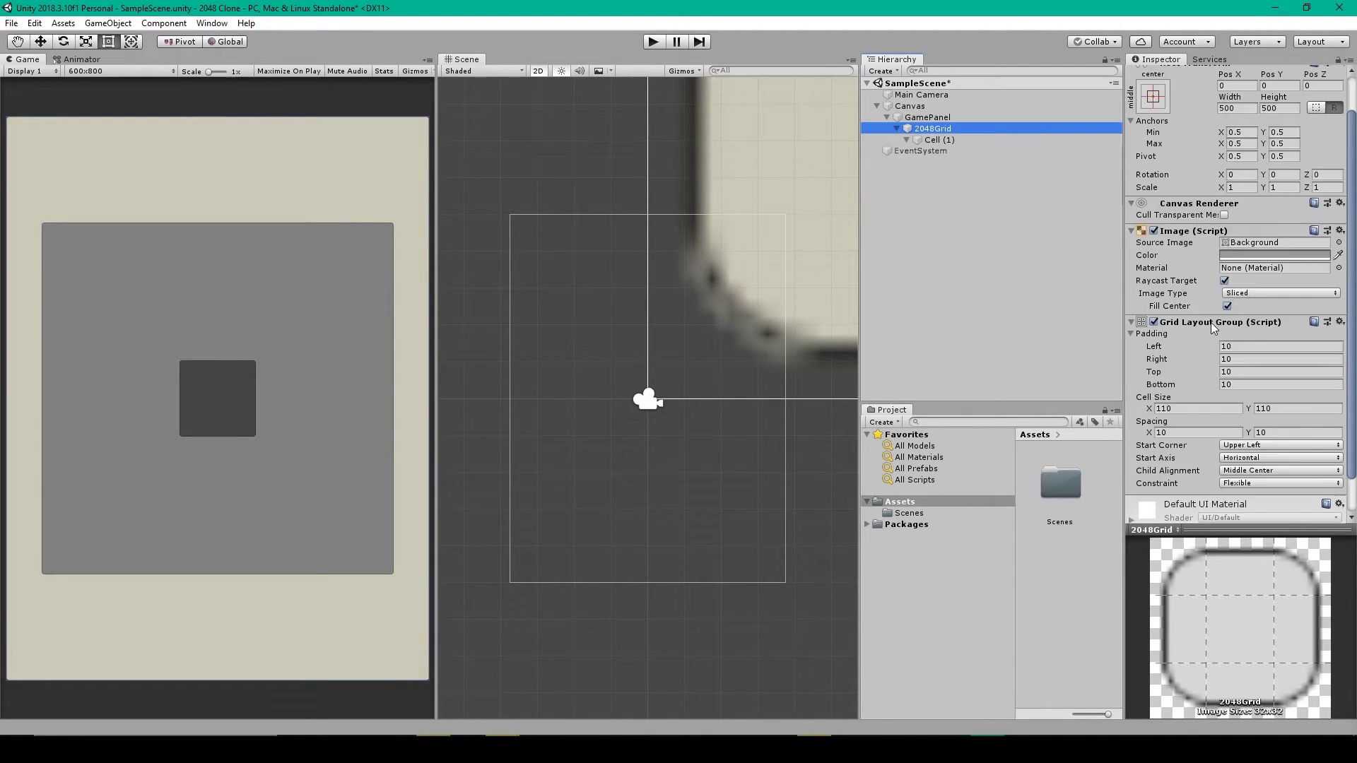
Create an Assets/Prefabs folder and save Cell (1) into it as a prefab.
{"action": "left_click", "coordinate": [939, 141]}
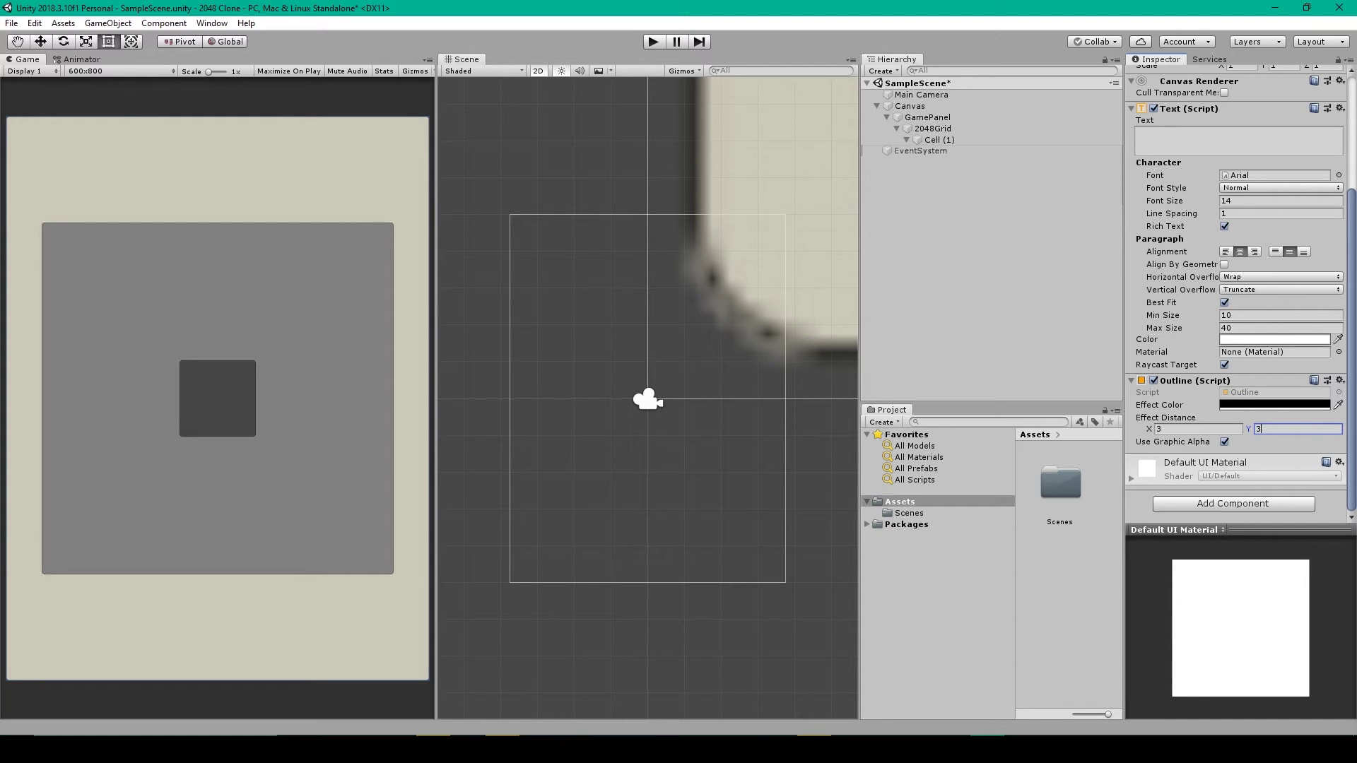
{"action": "right_click", "coordinate": [900, 503]}
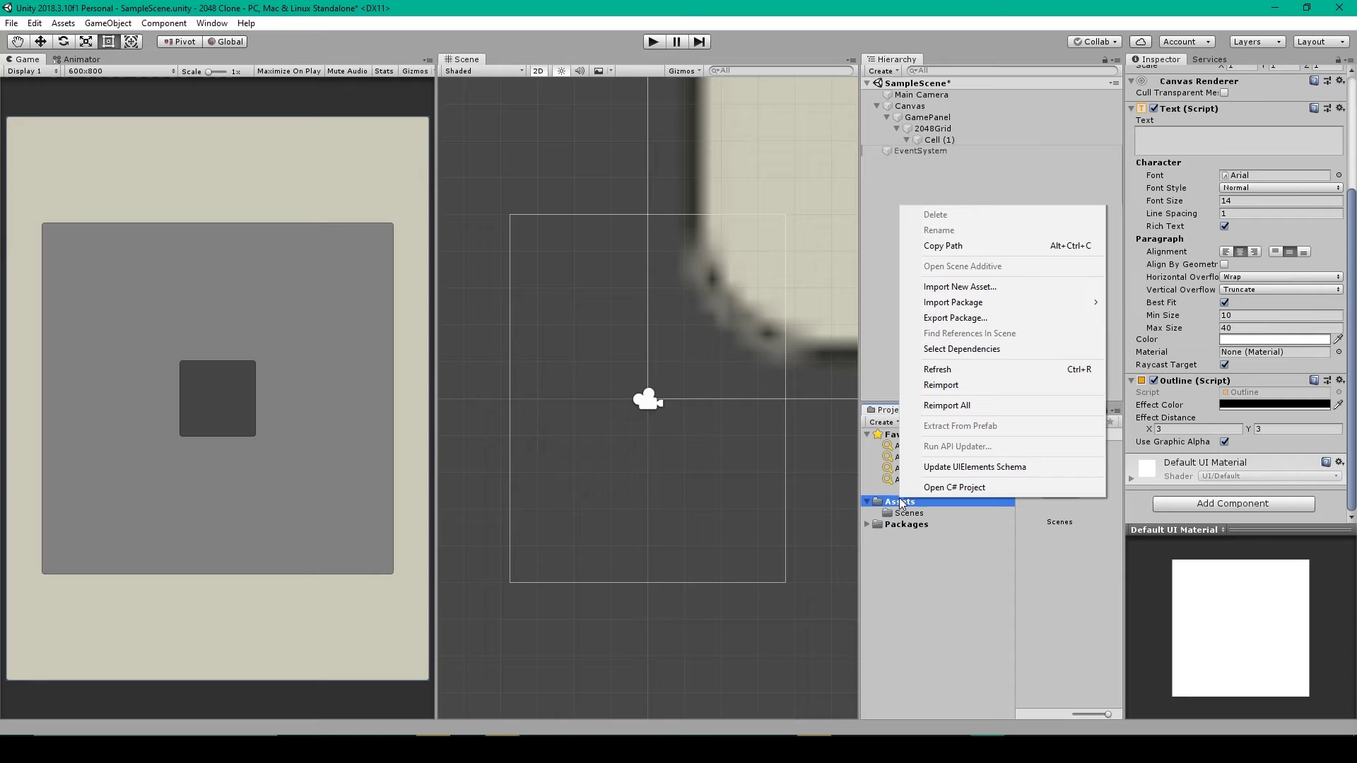
{"action": "mouse_move", "coordinate": [989, 202]}
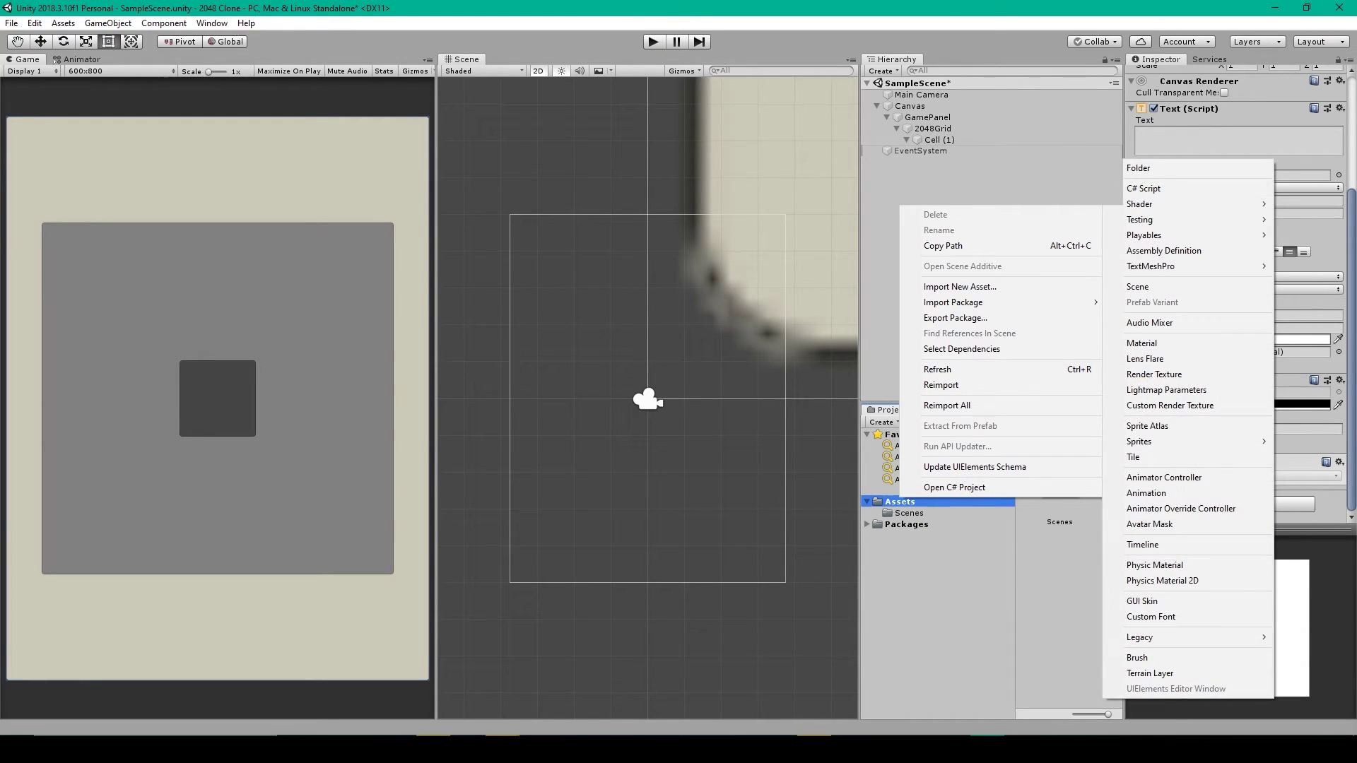
{"action": "left_click", "coordinate": [1138, 167]}
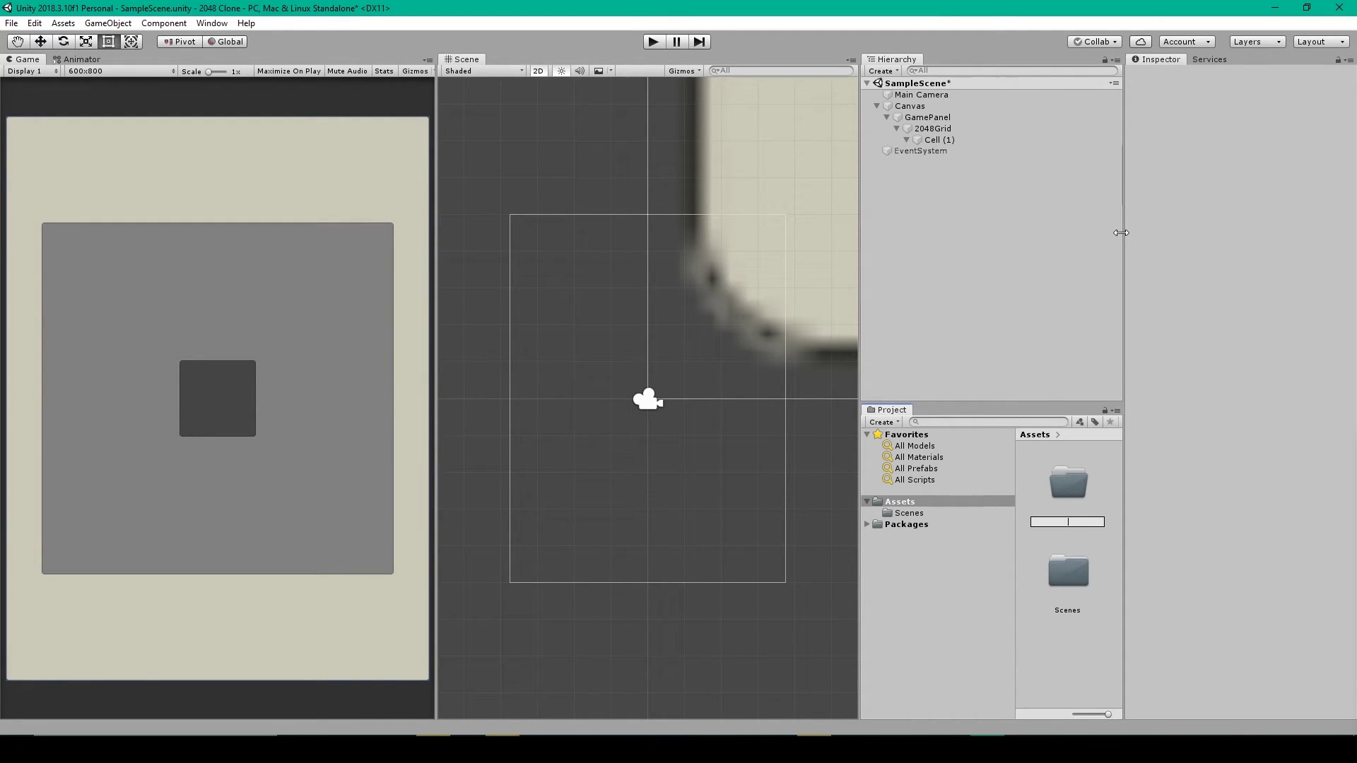
{"action": "type", "text": "Prefabs"}
{"action": "key", "text": "Return"}
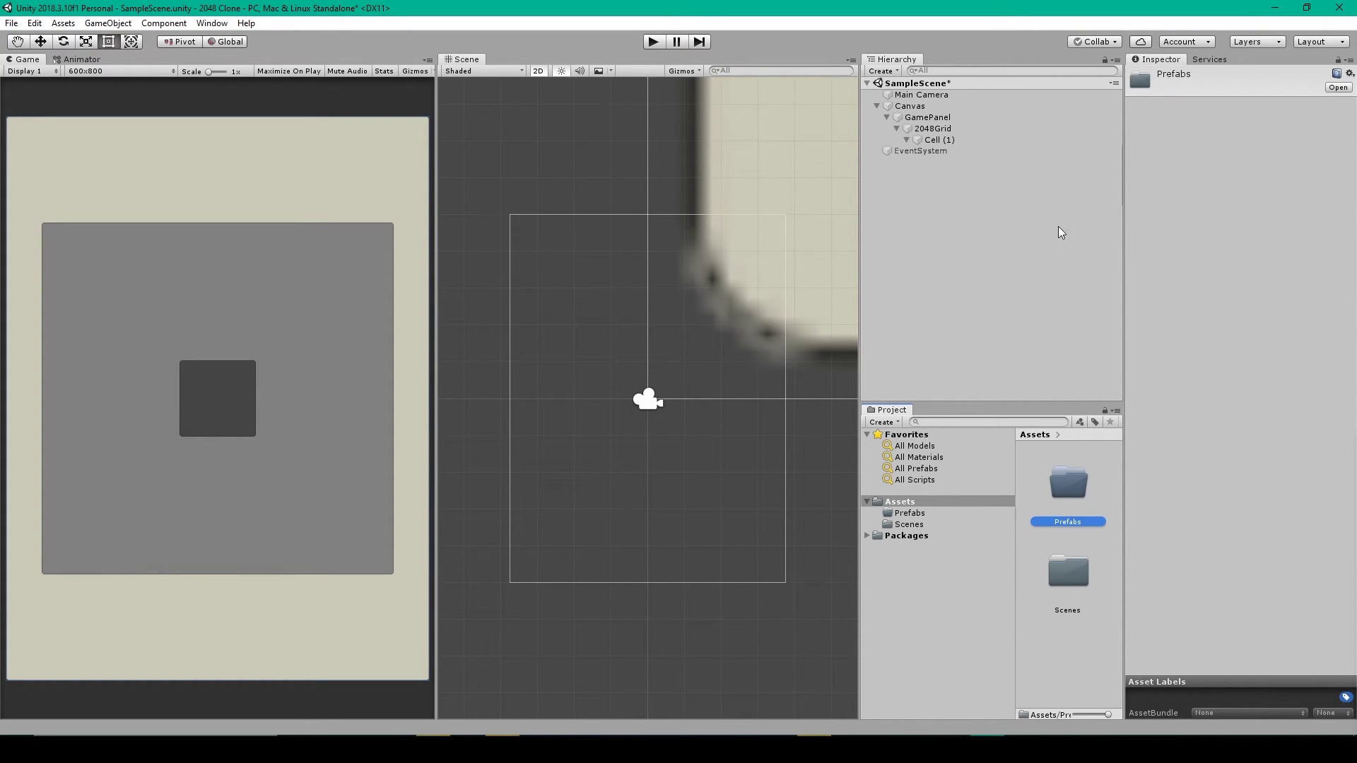
{"action": "left_click", "coordinate": [950, 140]}
{"action": "left_click_drag", "start_coordinate": [952, 140], "coordinate": [1058, 485]}
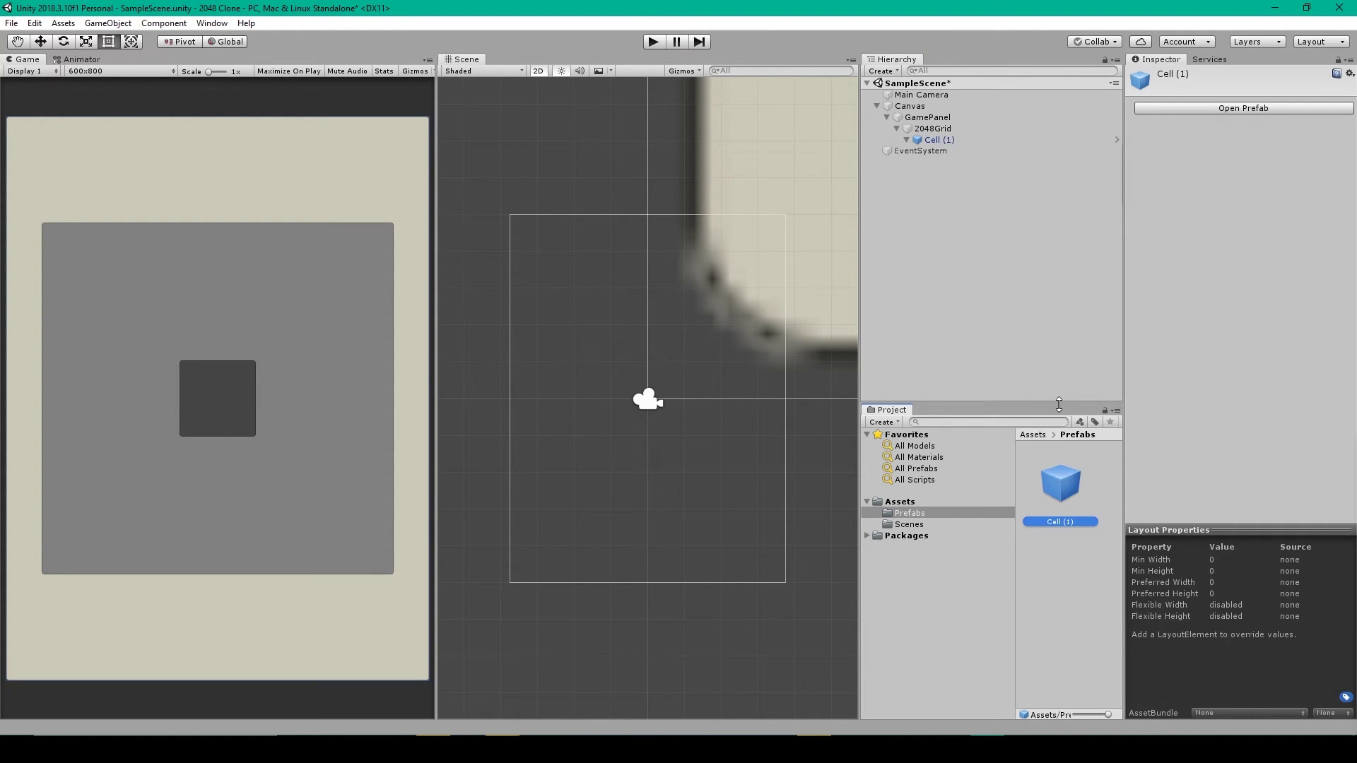
Duplicate Cell (1) with Ctrl+D until the grid holds 16 cells.
{"action": "left_click", "coordinate": [941, 135]}
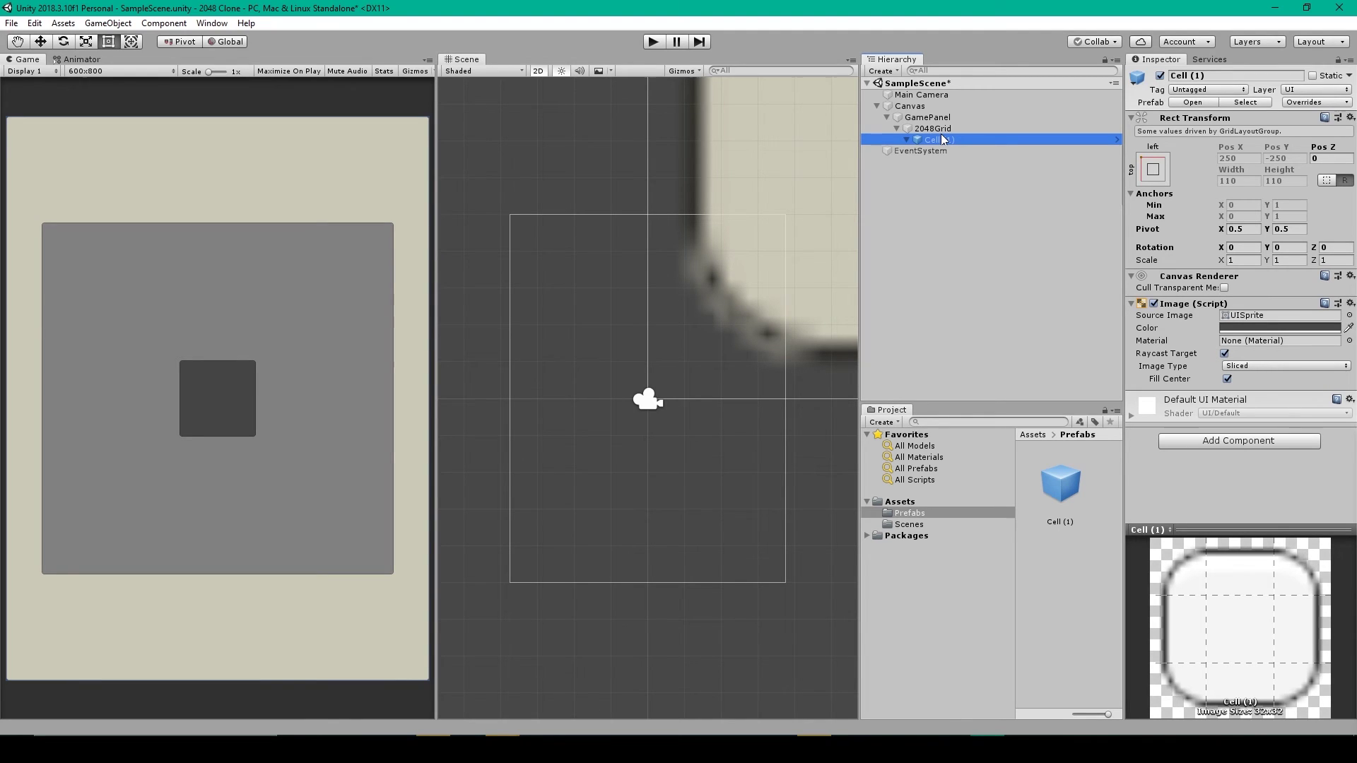
{"action": "key", "text": "ctrl+d"}
{"action": "key", "text": "ctrl+d"}
{"action": "key", "text": "ctrl+d"}
{"action": "key", "text": "ctrl+d"}
{"action": "key", "text": "ctrl+d"}
{"action": "key", "text": "ctrl+d"}
{"action": "key", "text": "ctrl+d"}
{"action": "key", "text": "ctrl+d"}
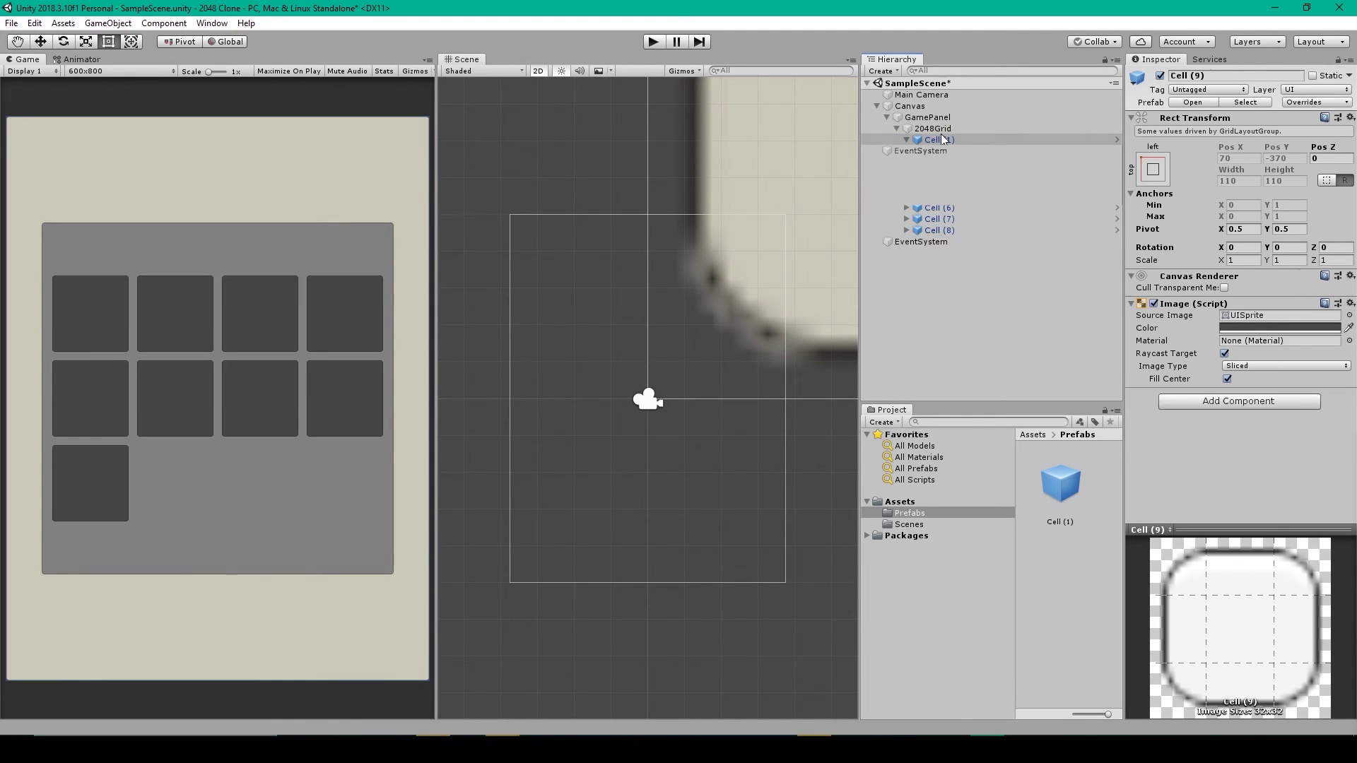
{"action": "key", "text": "ctrl+d"}
{"action": "key", "text": "ctrl+d"}
{"action": "key", "text": "ctrl+d"}
{"action": "key", "text": "ctrl+d"}
{"action": "key", "text": "ctrl+d"}
{"action": "key", "text": "ctrl+d"}
{"action": "key", "text": "ctrl+d"}
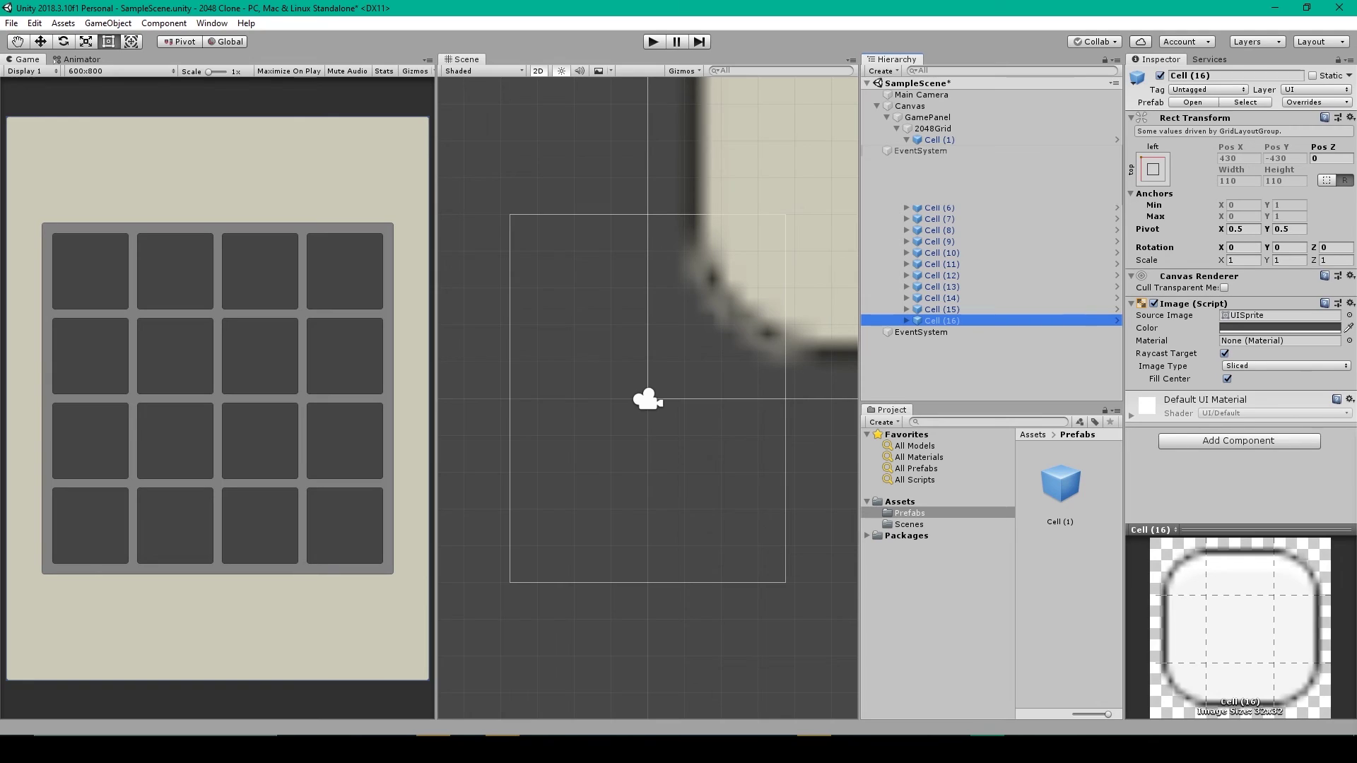